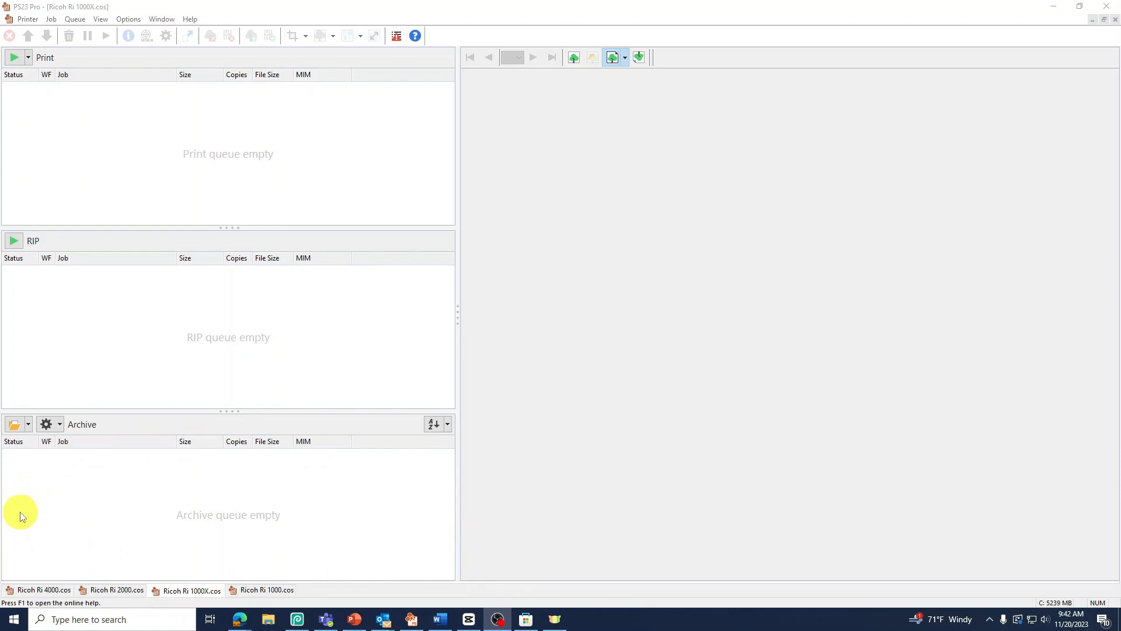
# Step: Add the graphic "Red snake with ricoh logos" from the print graphics folder to the Archive queue
pyautogui.click(14, 425)
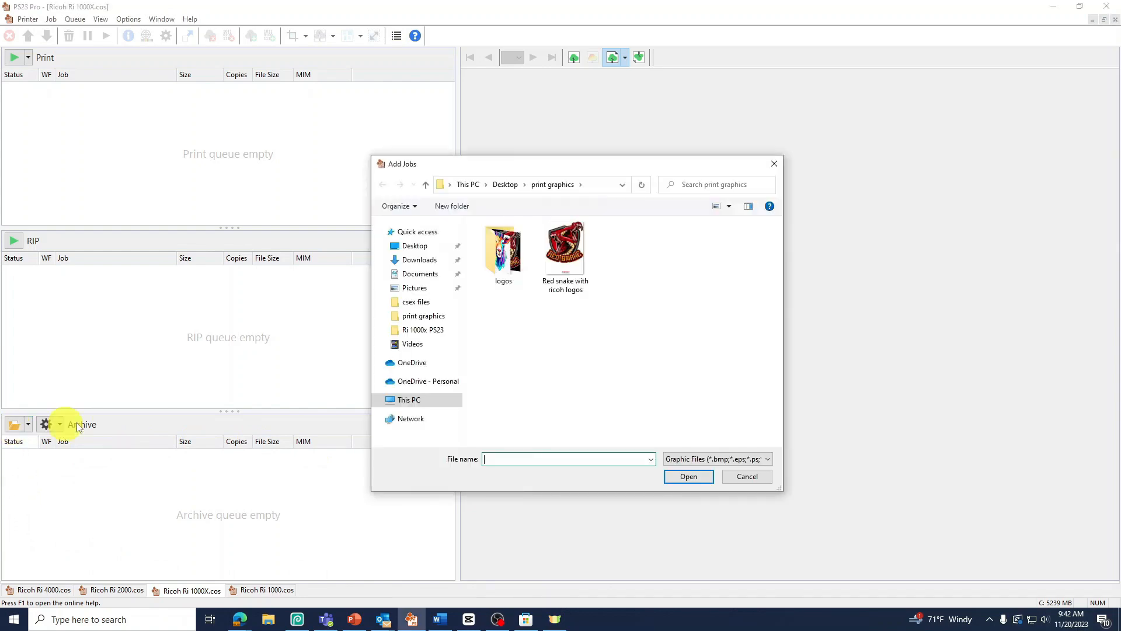
pyautogui.click(559, 261)
pyautogui.click(679, 477)
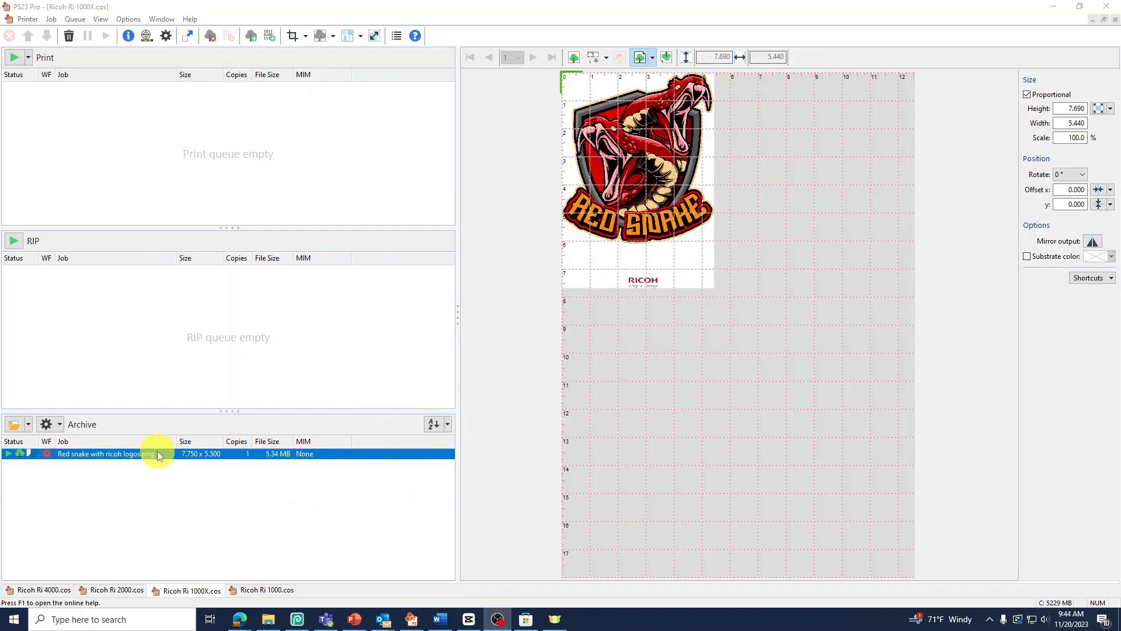
# Step: Open the color settings of the archived red snake job and browse for a settings file to load
pyautogui.rightClick(157, 451)
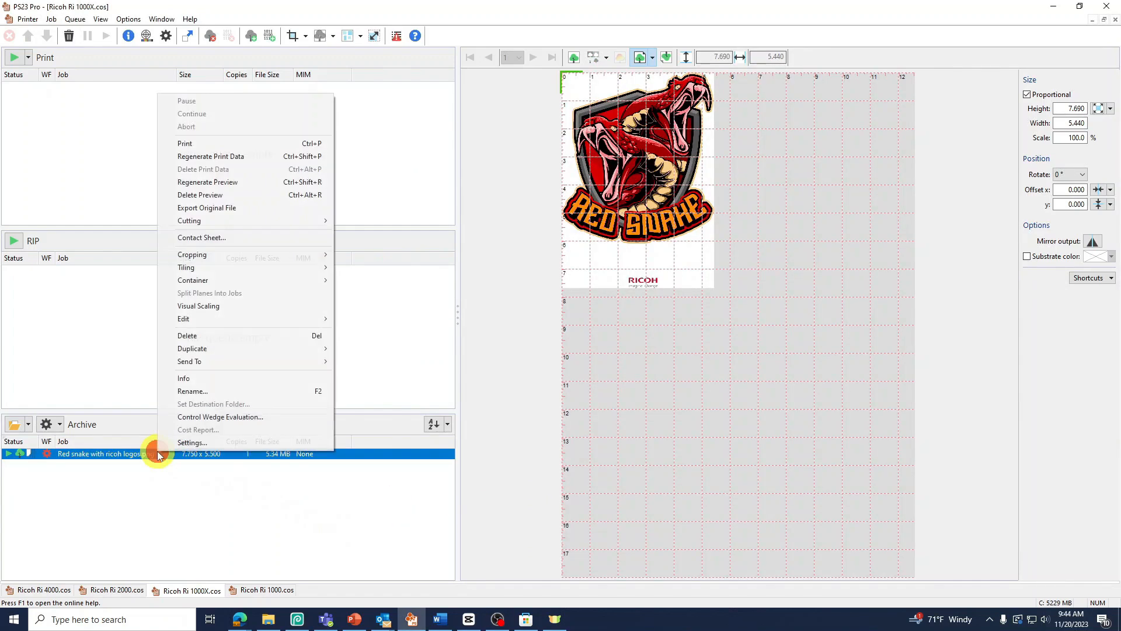
pyautogui.click(279, 442)
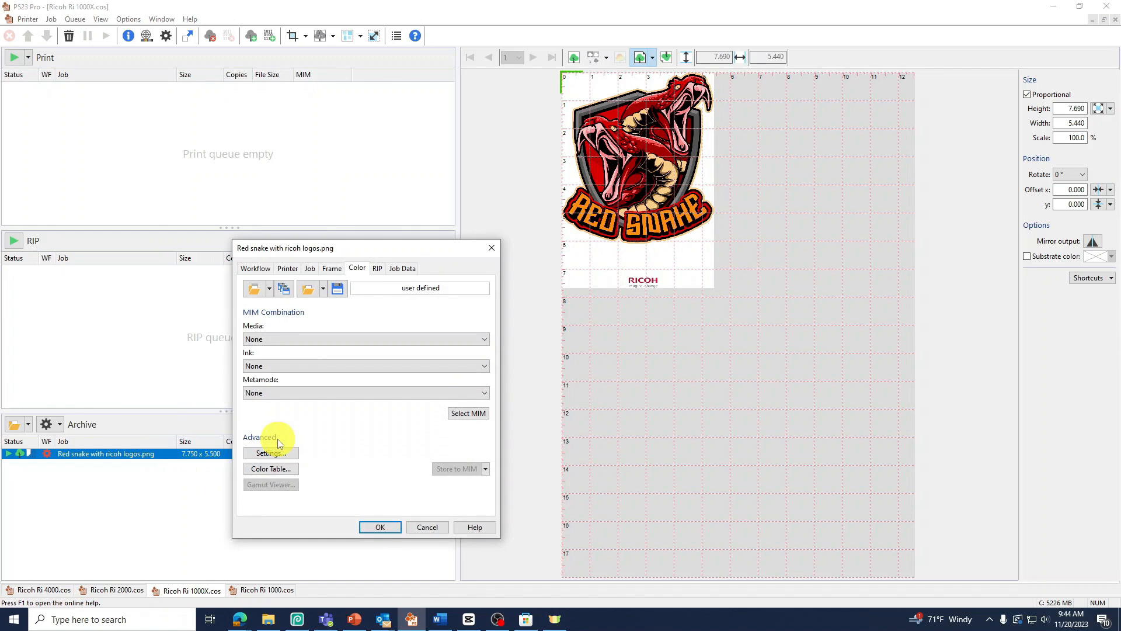
pyautogui.click(252, 290)
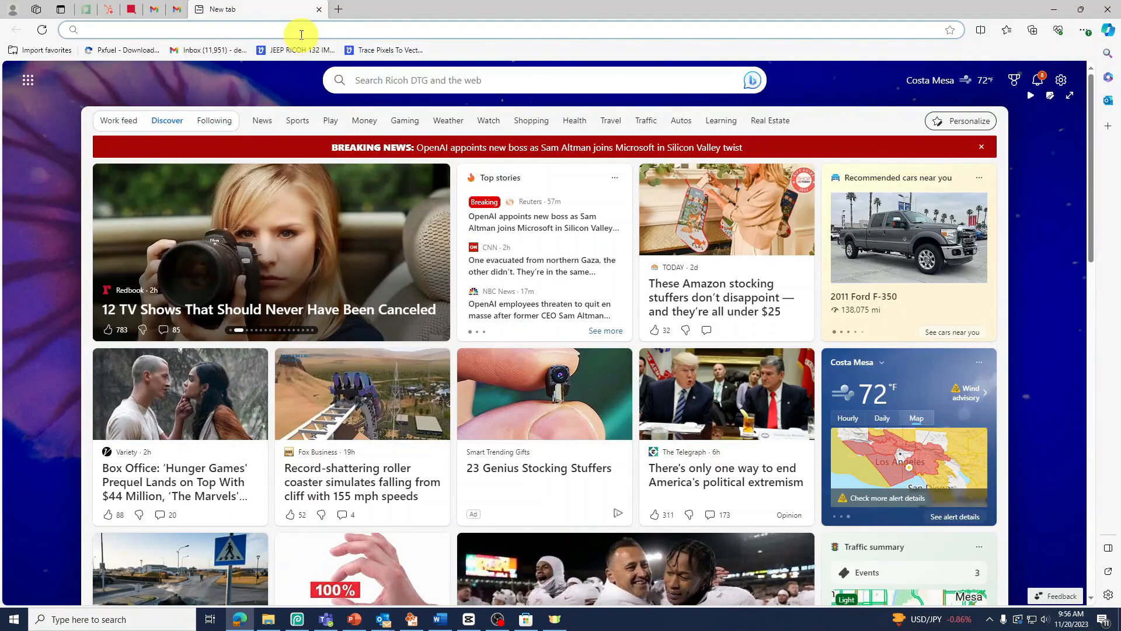
# Step: Switch to Microsoft Edge, go to ricohdtg.com and open the RICOH Ri 1000X page in its customer support section
pyautogui.click(300, 32)
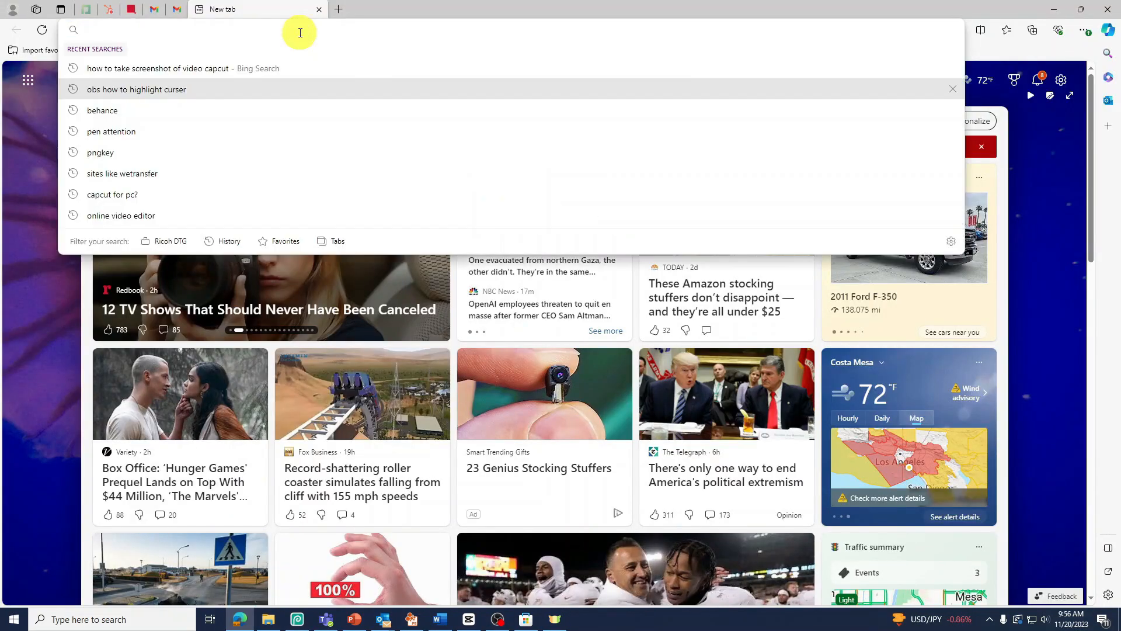
pyautogui.write('ric')
pyautogui.press('Return')
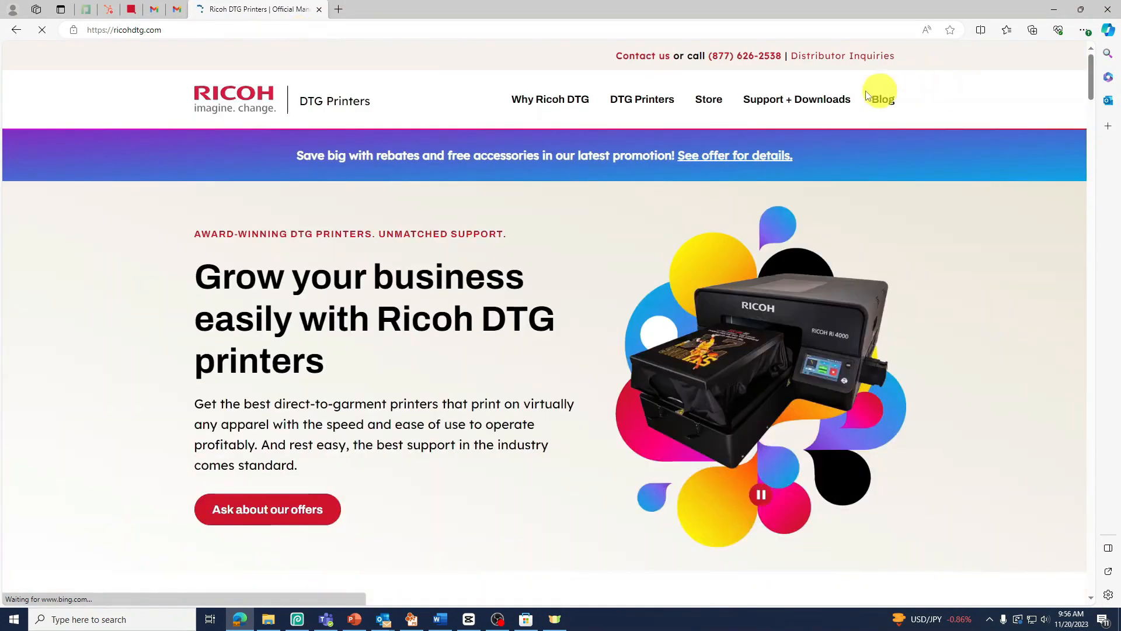
pyautogui.click(815, 104)
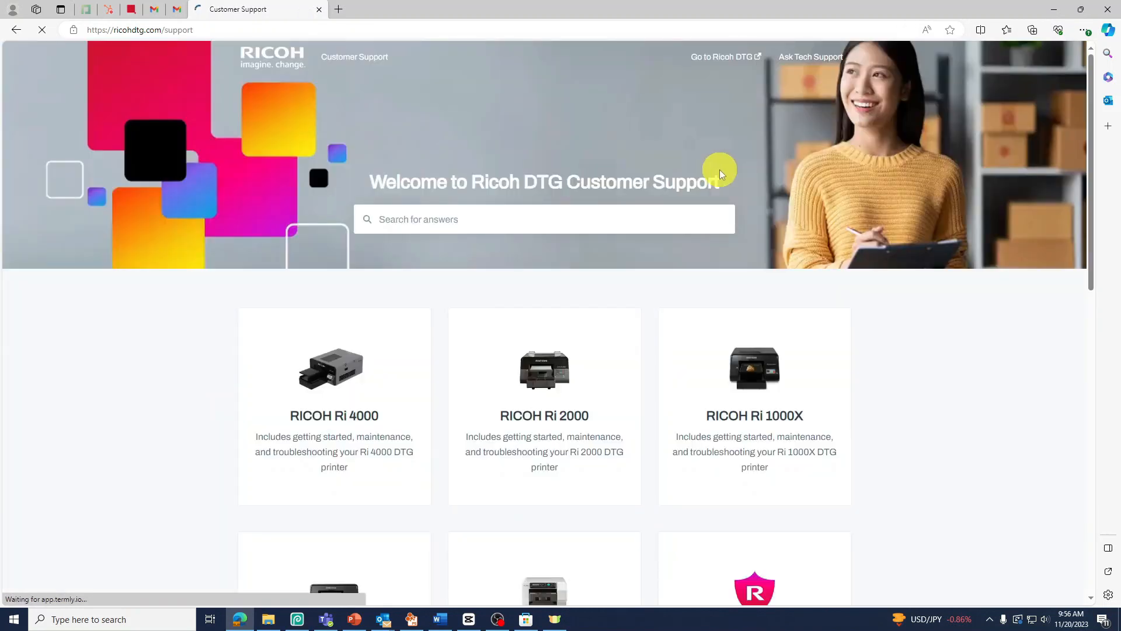
pyautogui.scroll(-3, 741, 199)
pyautogui.click(765, 222)
pyautogui.scroll(-5, 762, 234)
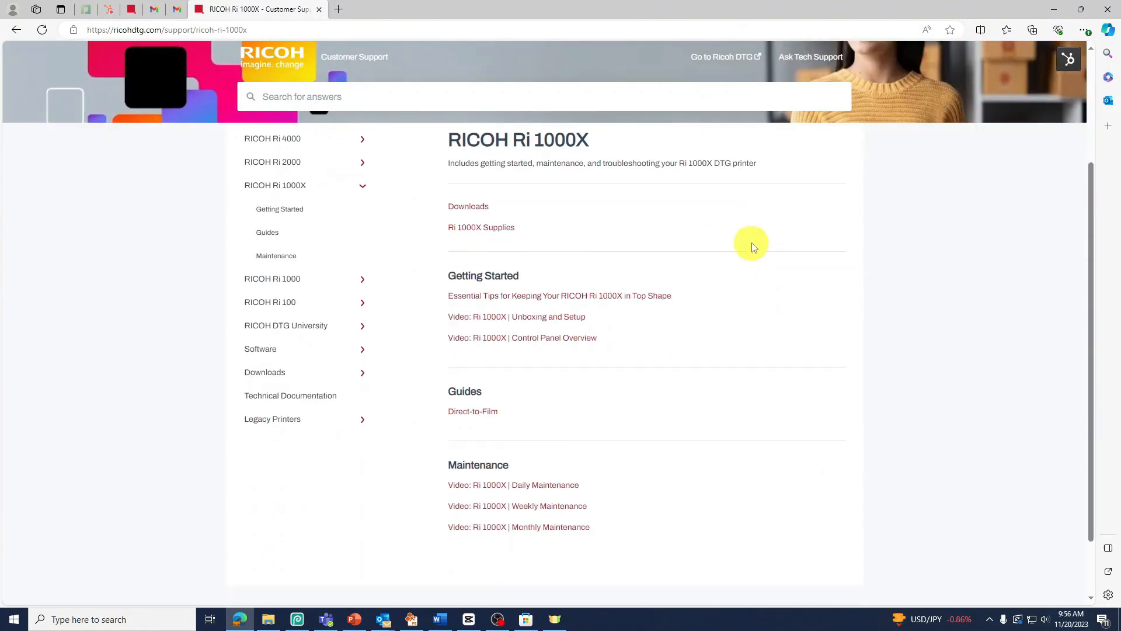
# Step: Open the Ri 1000X downloads and get the recommended PS23 settings file for Black Garment
pyautogui.scroll(2, 601, 228)
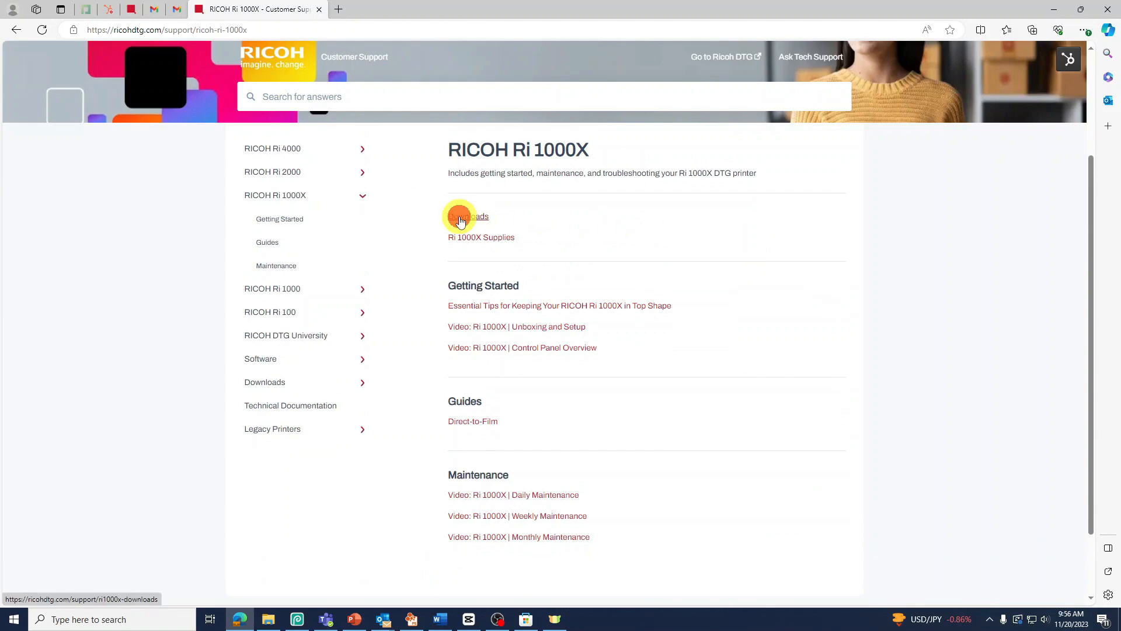
pyautogui.click(461, 218)
pyautogui.scroll(-3, 467, 224)
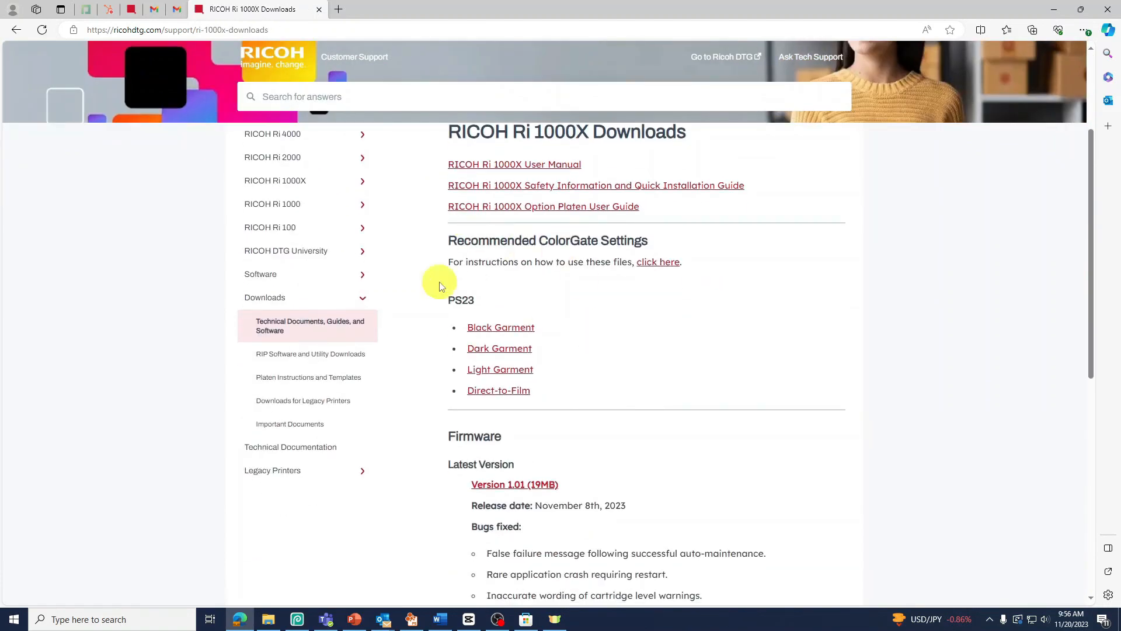
pyautogui.click(526, 324)
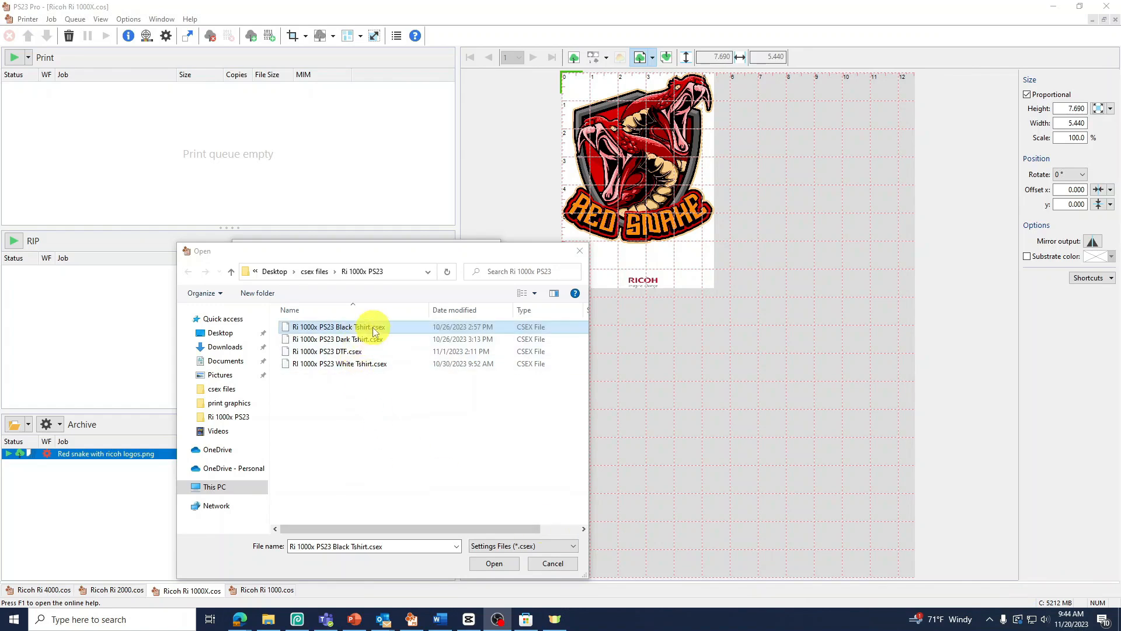
# Step: Return to PS23 Pro, load "Ri 1000x PS23 Black Tshirt.csex" into the job's color settings and apply them
pyautogui.click(373, 326)
pyautogui.click(496, 563)
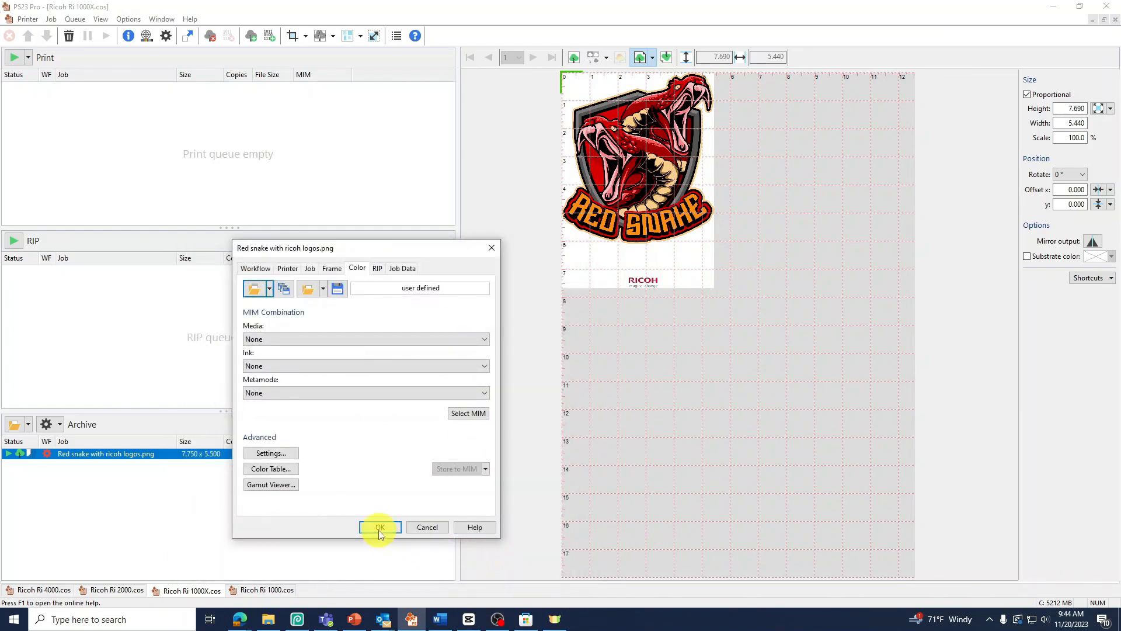
pyautogui.click(379, 527)
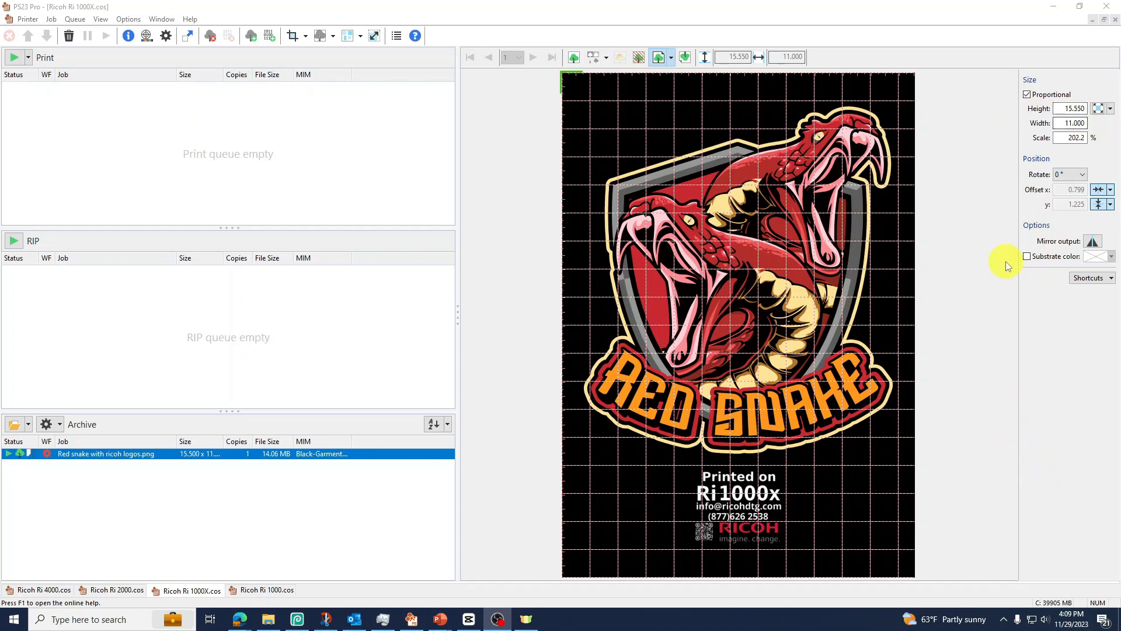
# Step: Hide the job placement panel and show it again
pyautogui.click(671, 57)
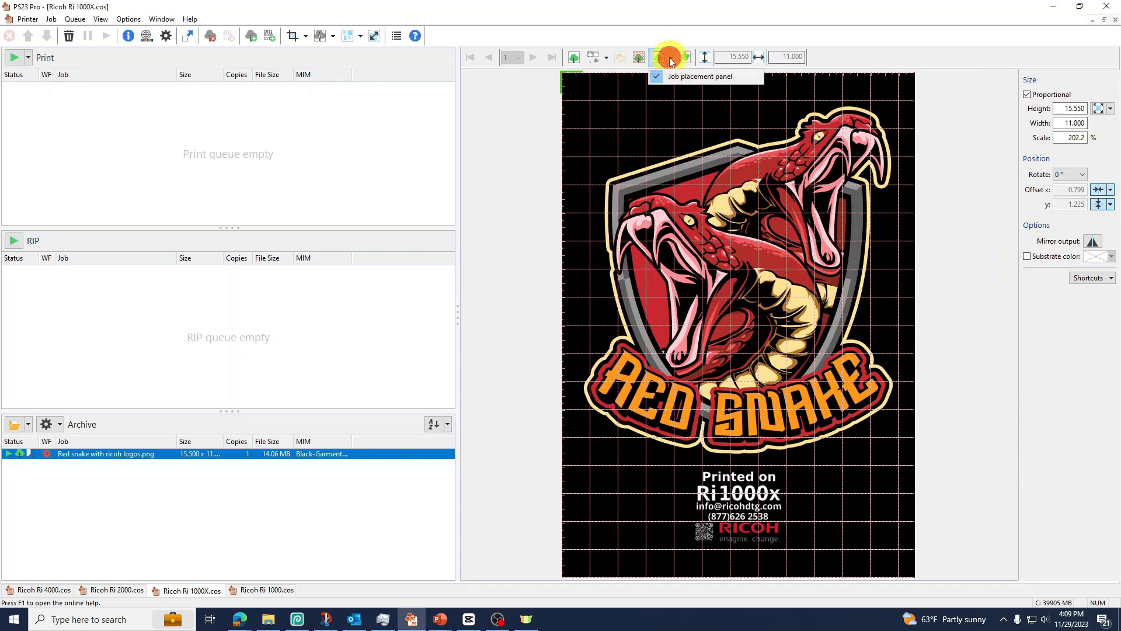
pyautogui.click(676, 78)
pyautogui.click(672, 58)
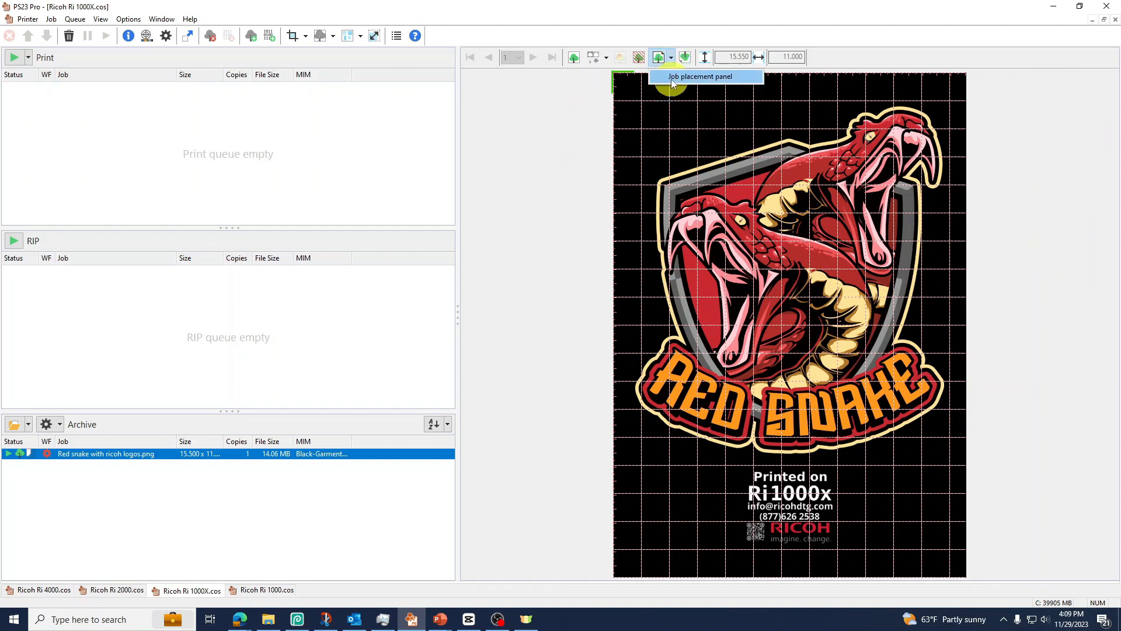
pyautogui.click(677, 78)
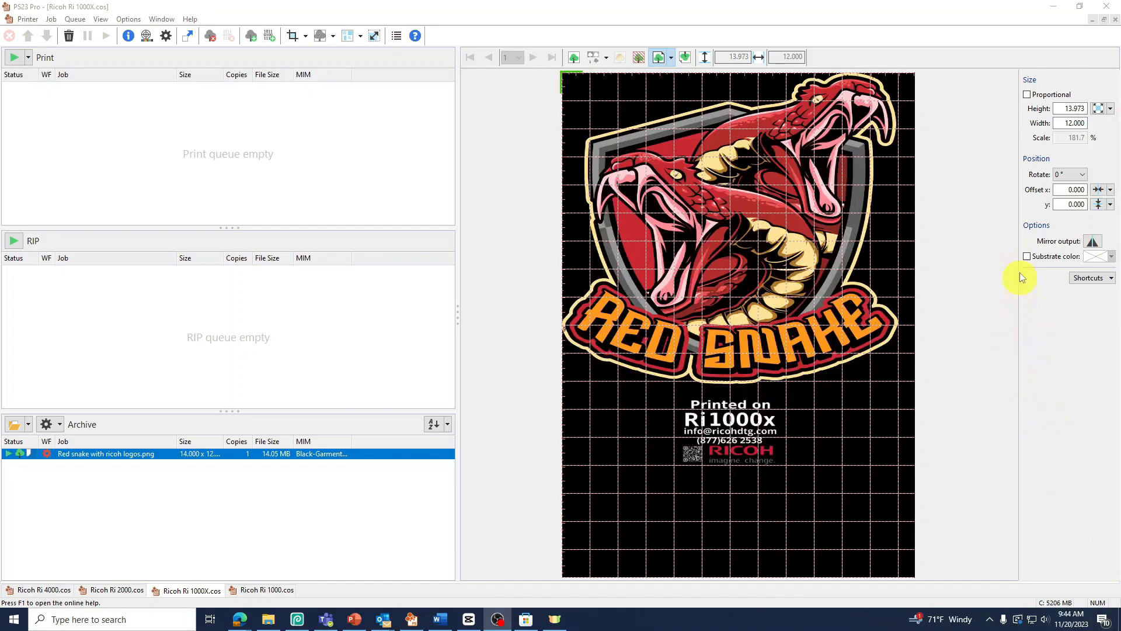
# Step: Turn on proportional scaling for the red snake job and set its width to 11
pyautogui.click(1030, 96)
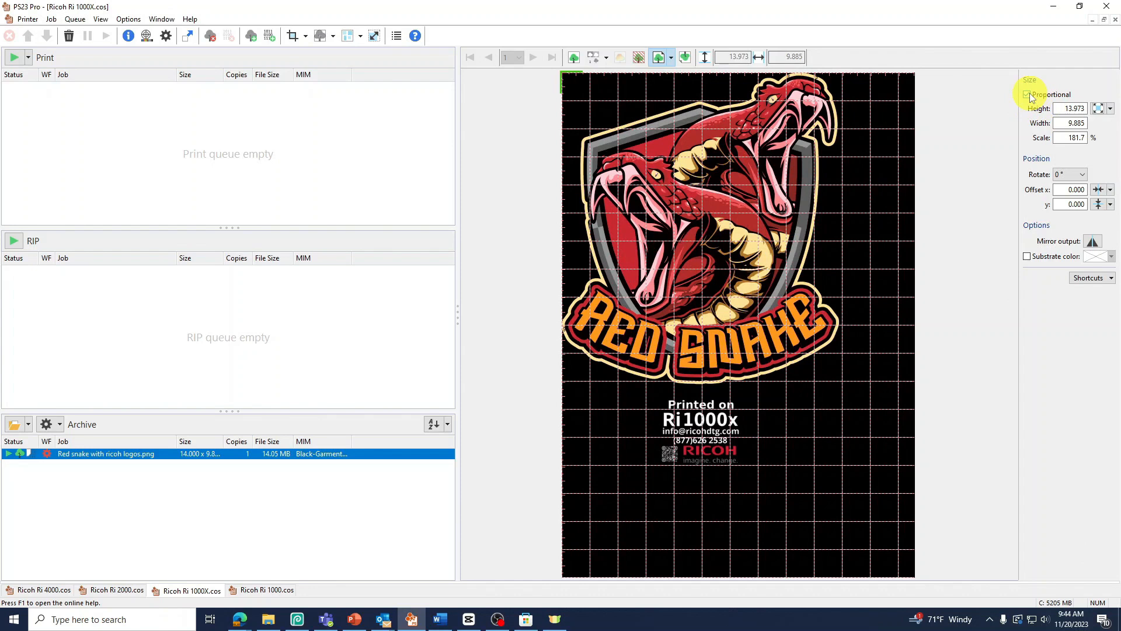
pyautogui.doubleClick(1066, 109)
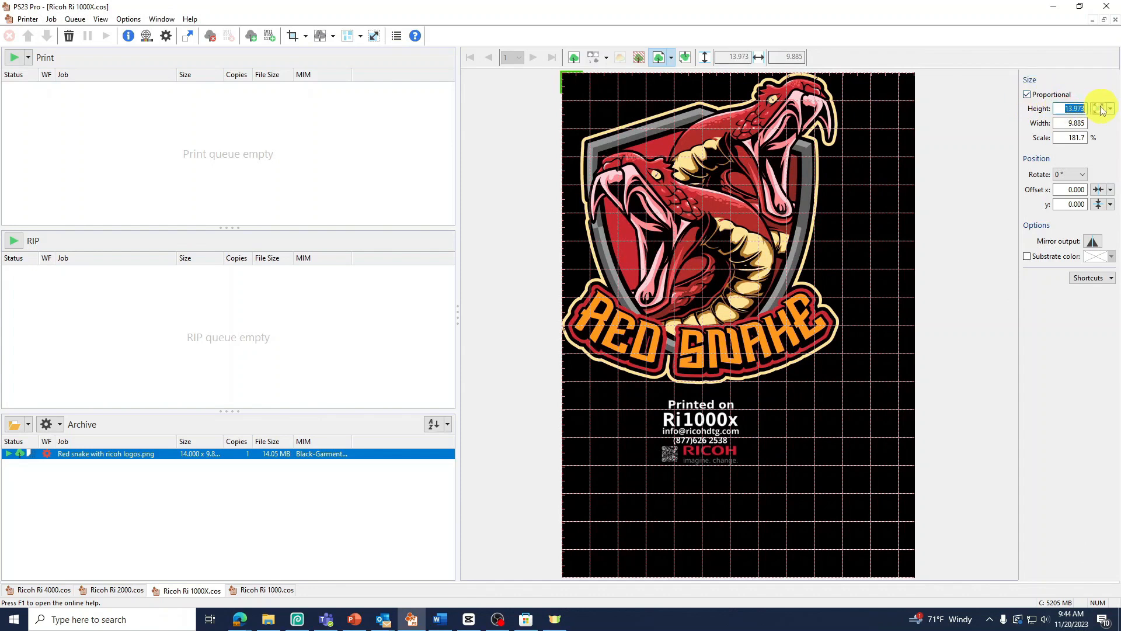
pyautogui.doubleClick(1072, 123)
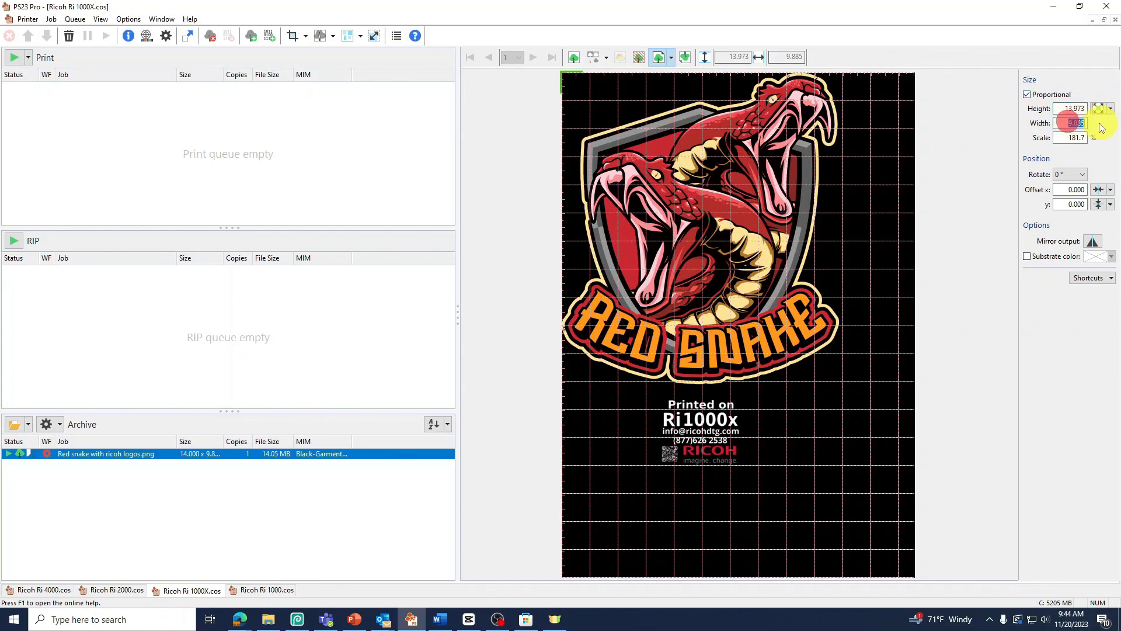
pyautogui.write('11')
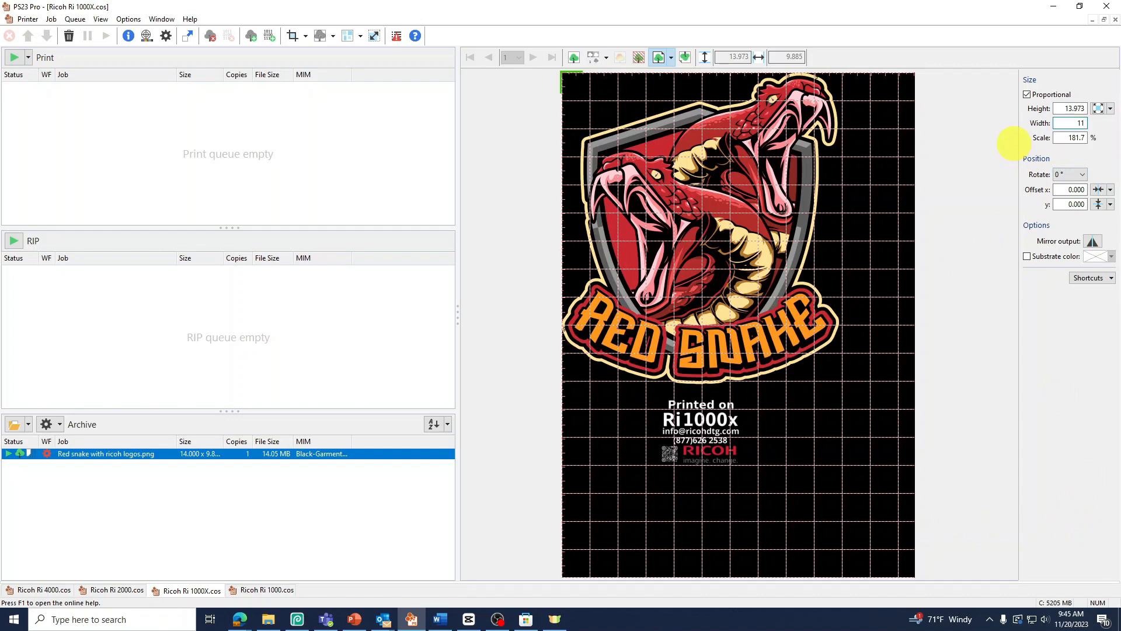
pyautogui.press('Return')
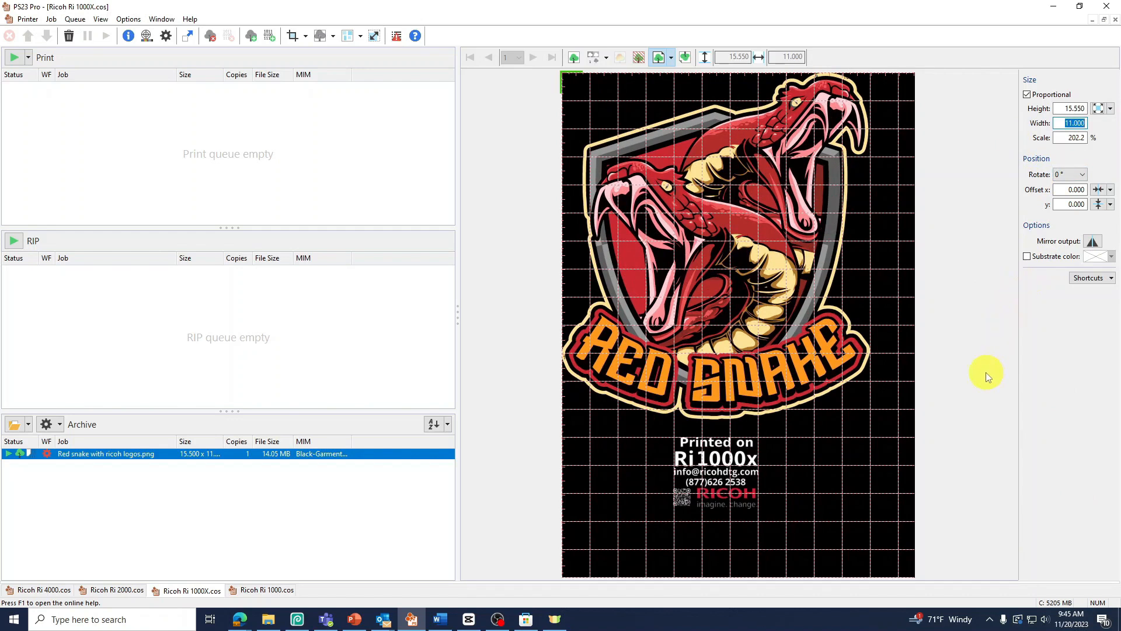
# Step: Keep the job's rotation at 0° and center the graphic horizontally and vertically on the print area
pyautogui.click(1083, 174)
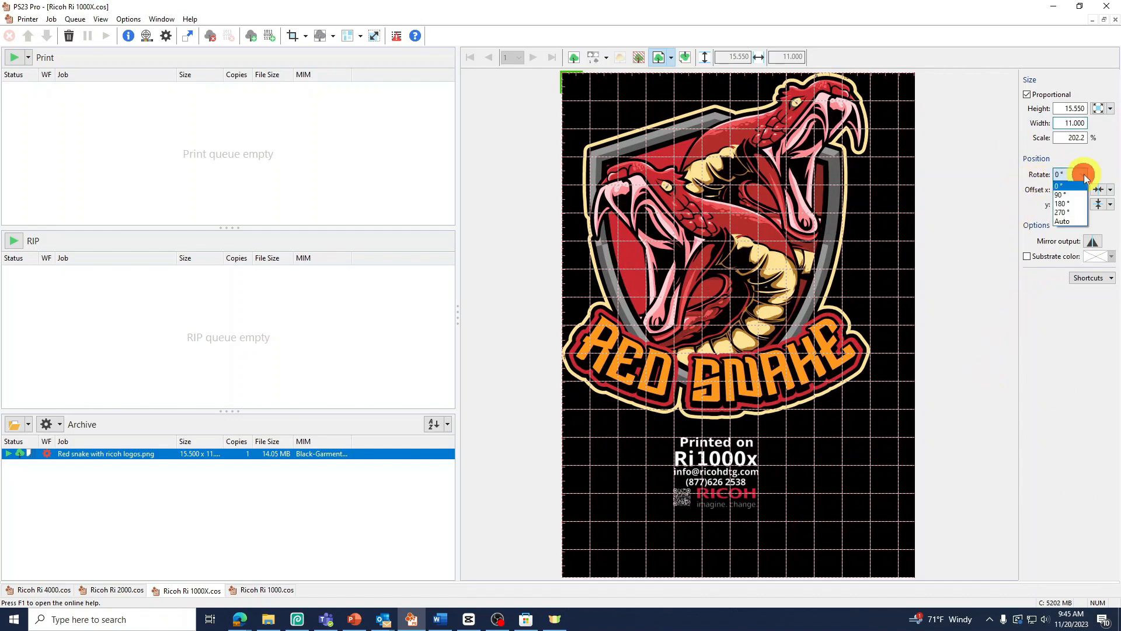
pyautogui.click(1101, 171)
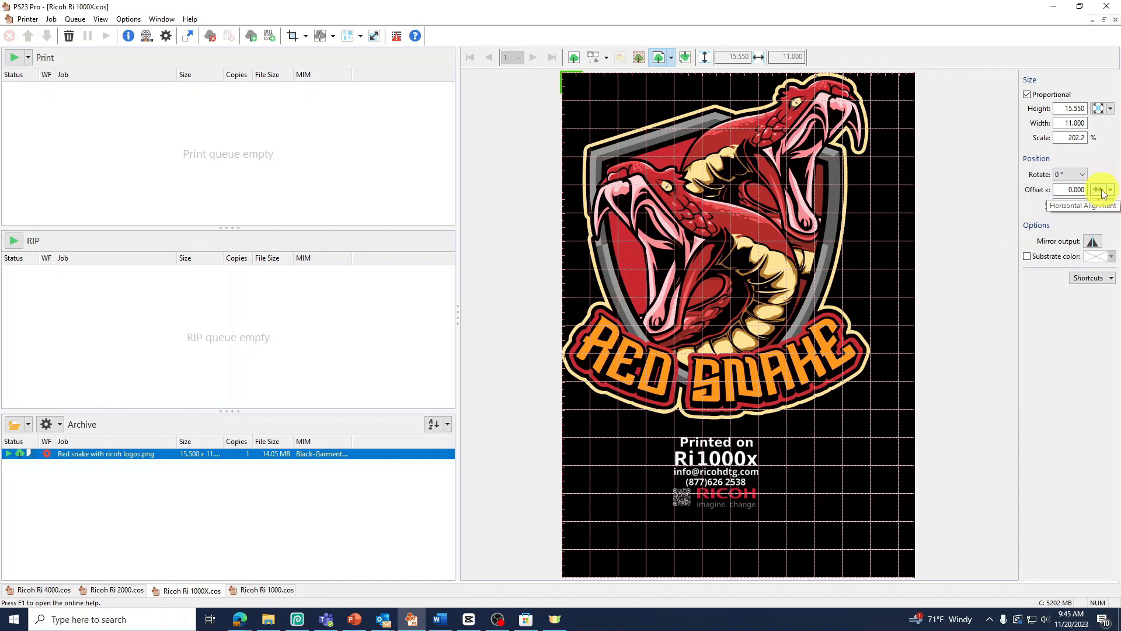
pyautogui.click(1100, 191)
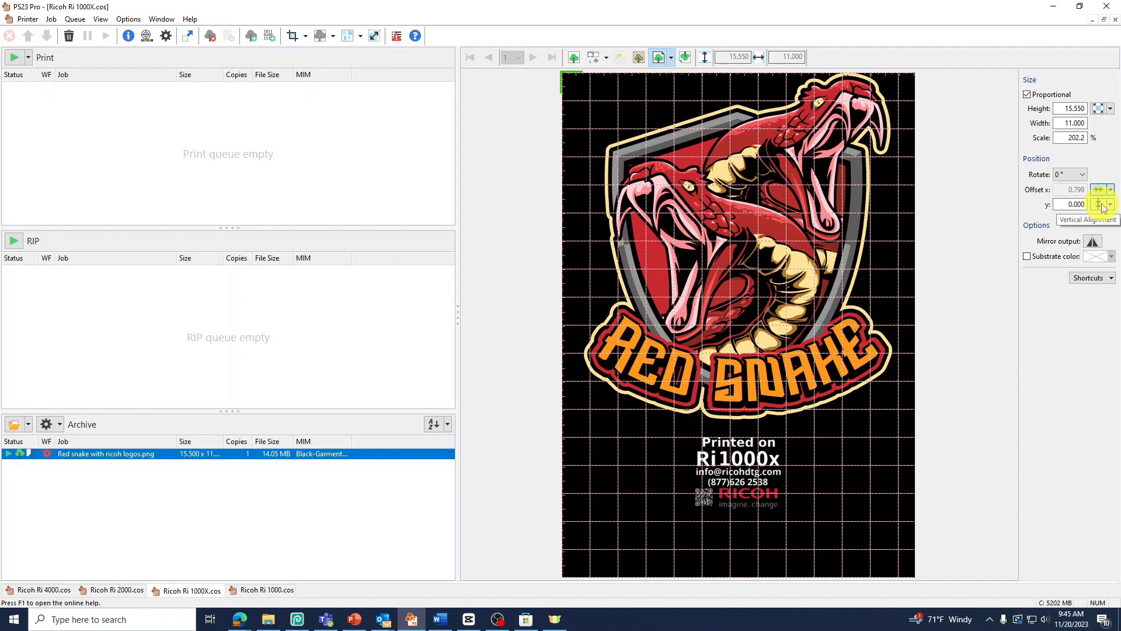
pyautogui.click(1102, 205)
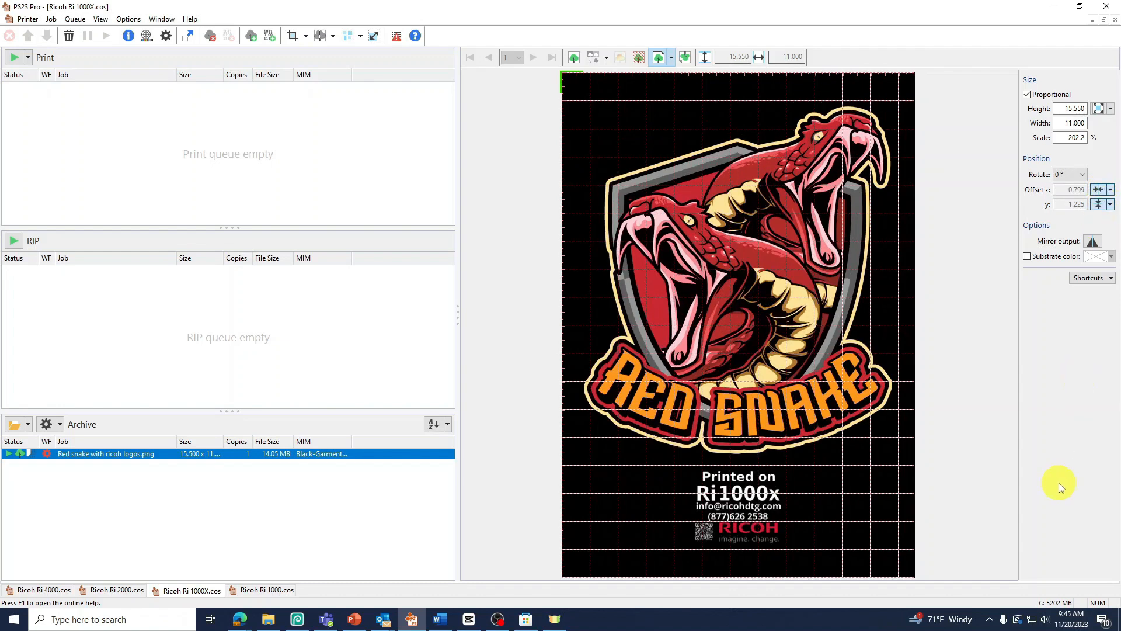
# Step: Turn off the vertical centering and set the job's y offset to 1
pyautogui.click(1099, 204)
pyautogui.doubleClick(1070, 203)
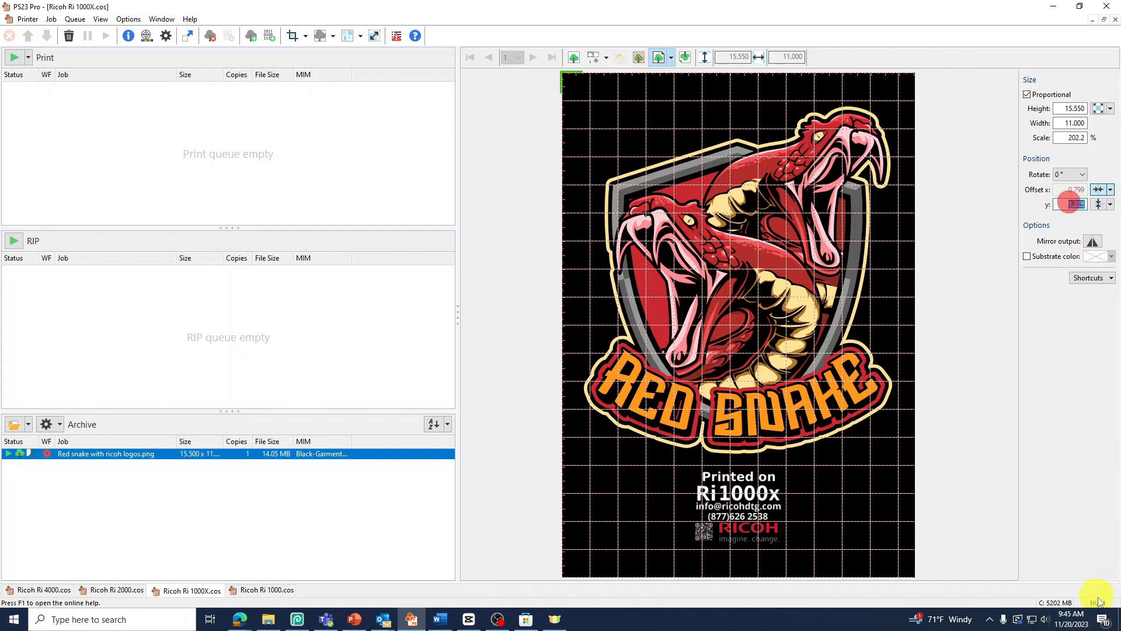
pyautogui.write('1')
pyautogui.press('Return')
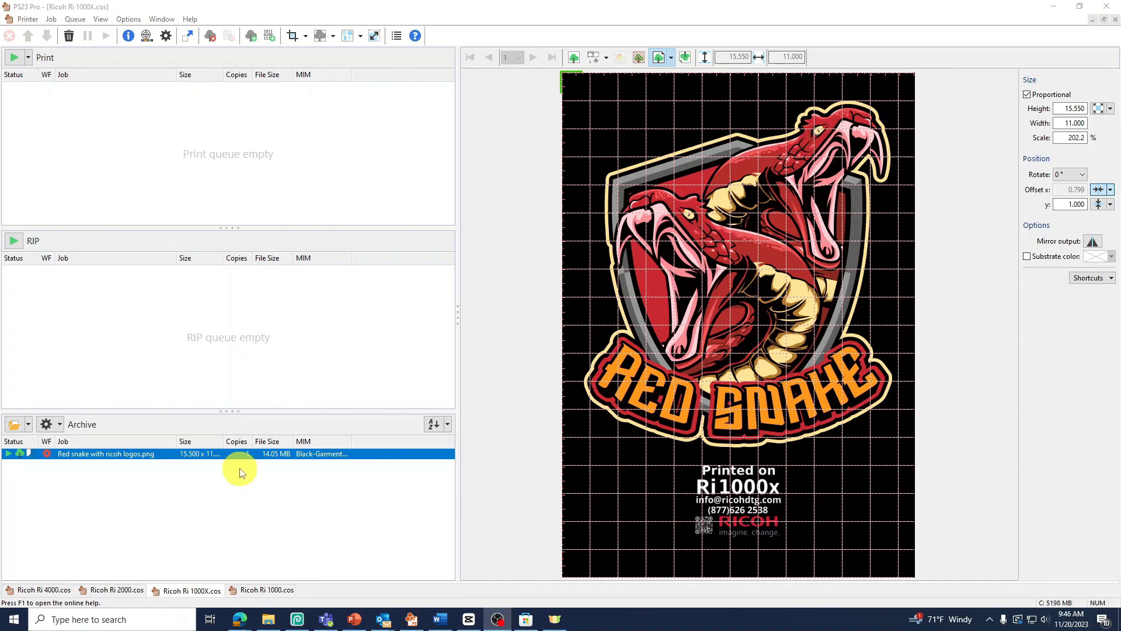
# Step: In the job's advanced color settings, set White Printmodes to "White: 1200x1200 16pass BiDir 2bit" and the White special color to Brightness
pyautogui.rightClick(213, 460)
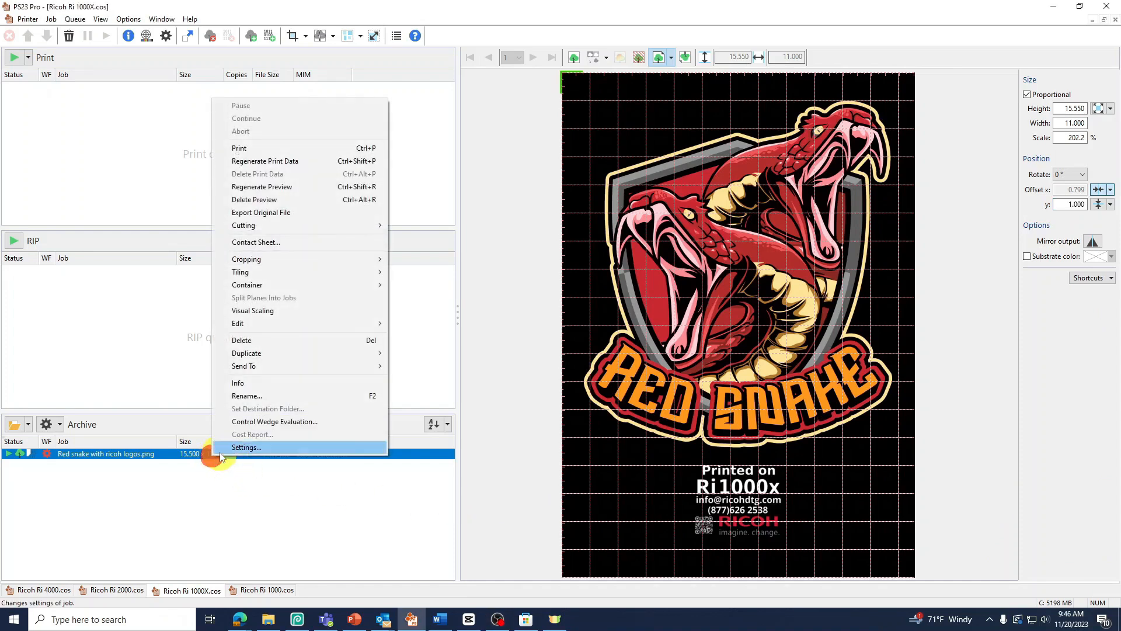
pyautogui.click(292, 447)
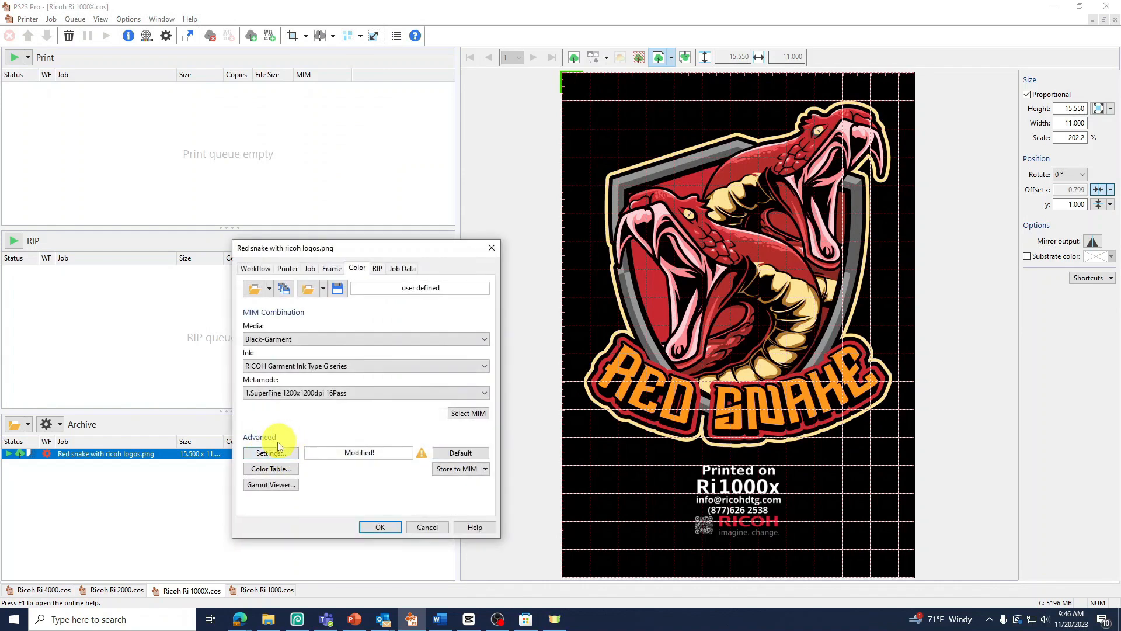
pyautogui.click(270, 453)
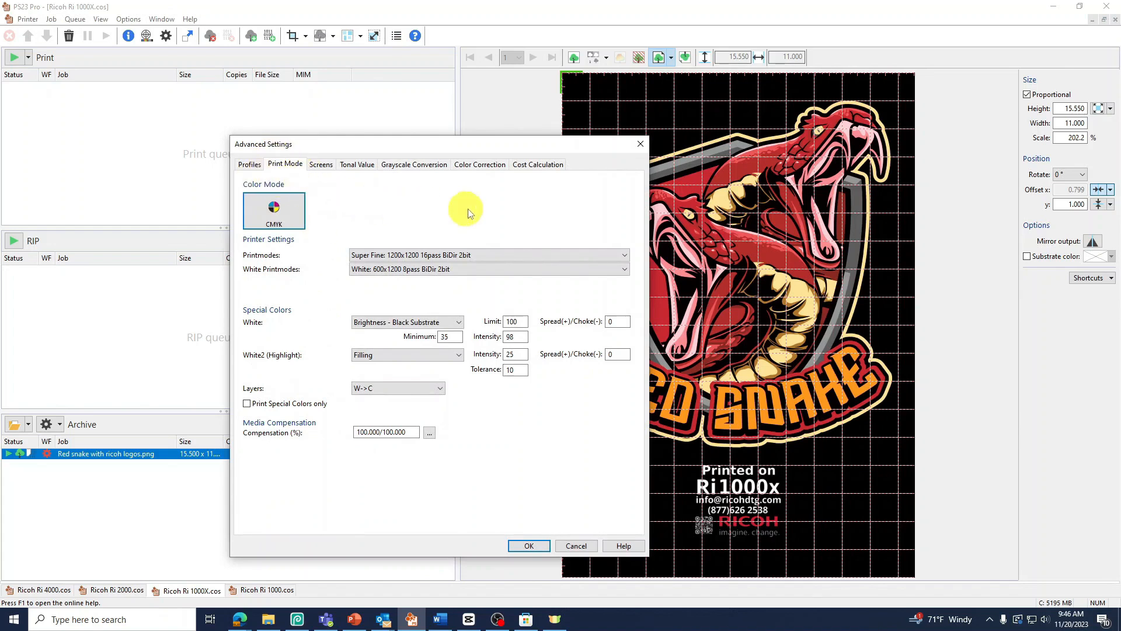
pyautogui.click(604, 270)
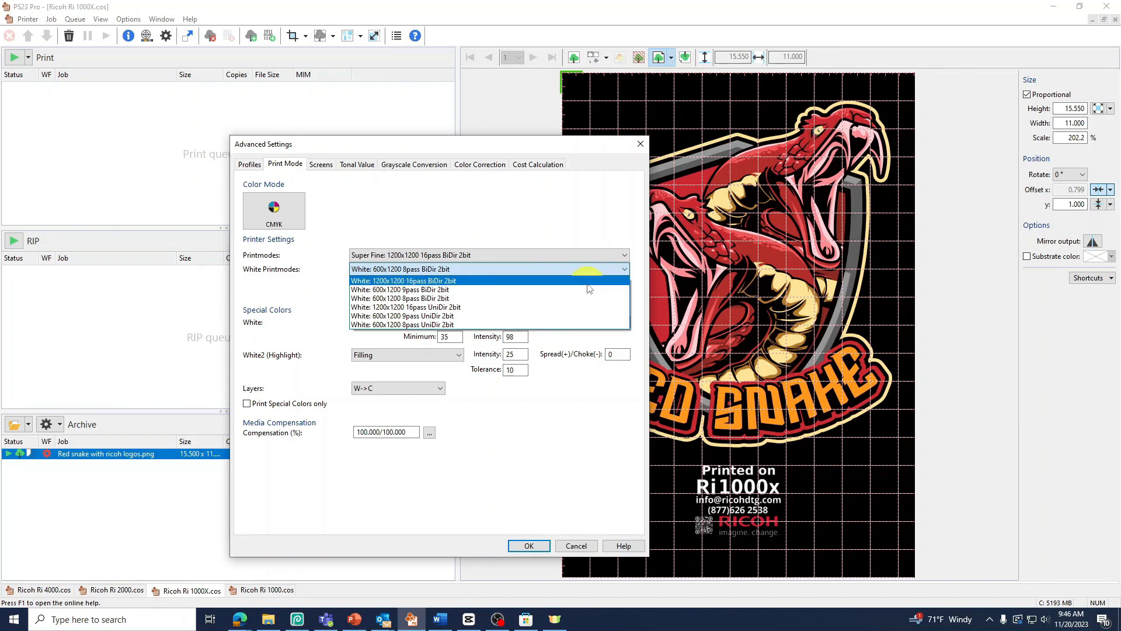
pyautogui.click(473, 282)
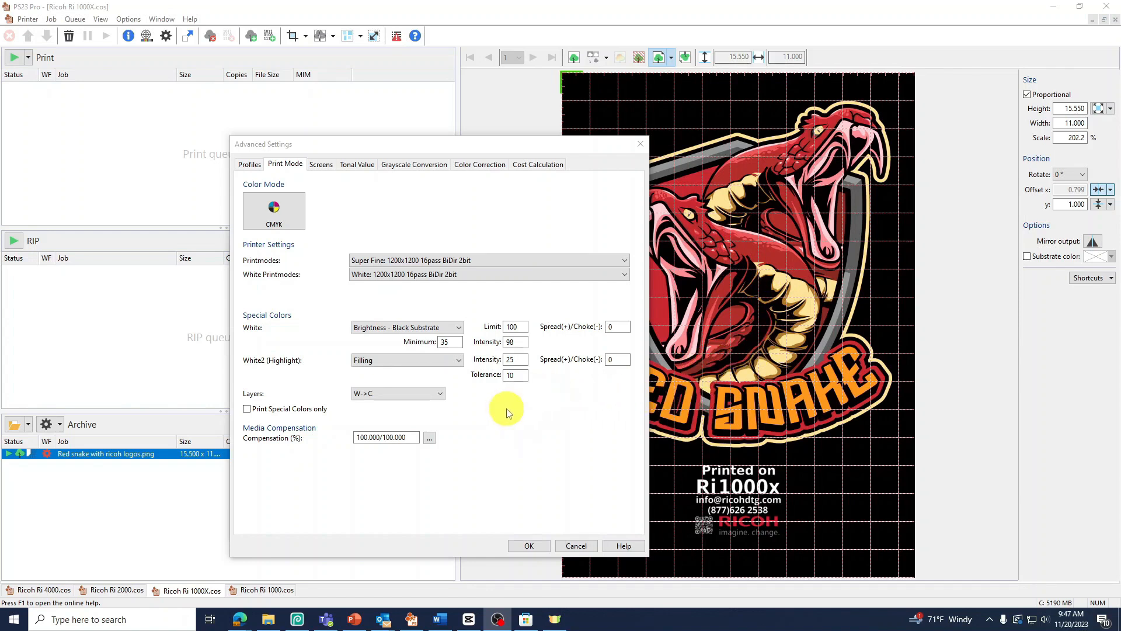
pyautogui.click(435, 326)
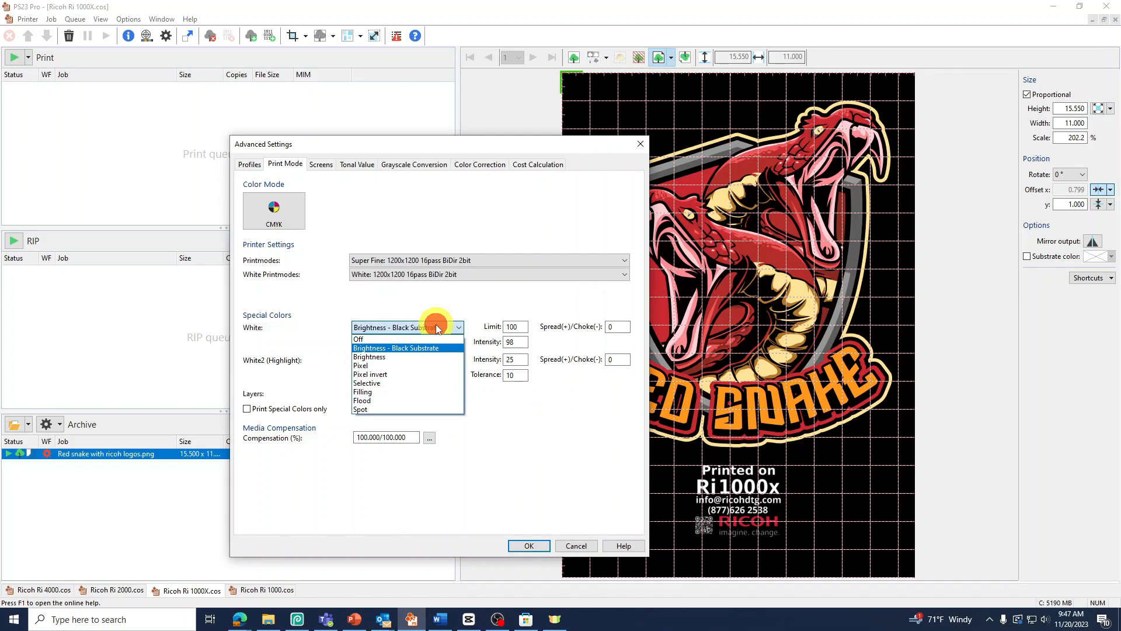
pyautogui.click(395, 357)
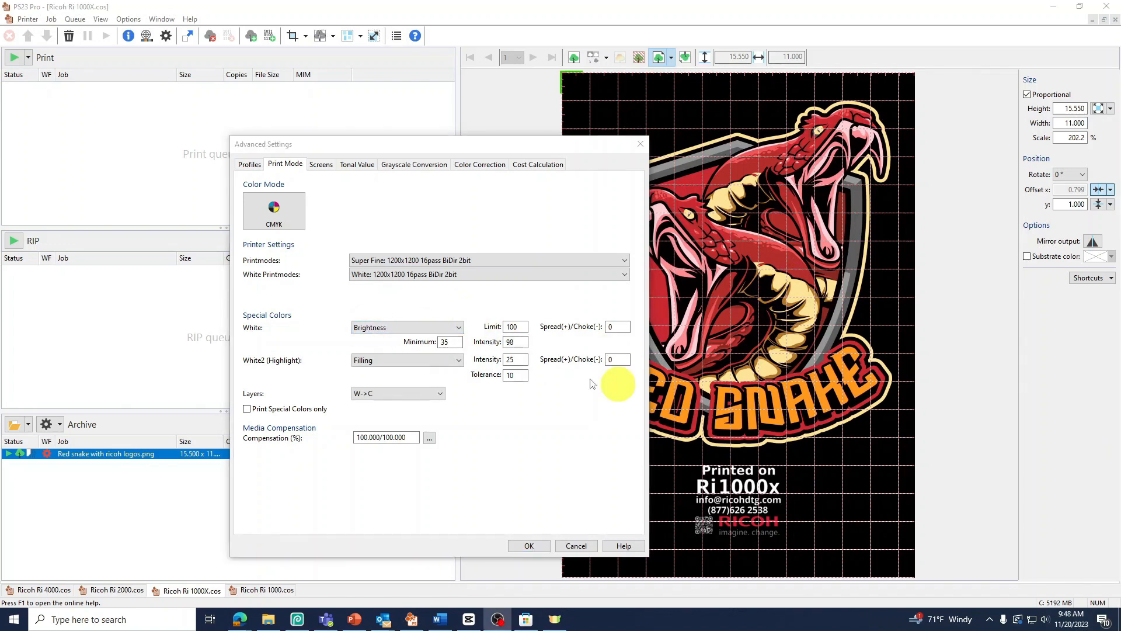
# Step: Review the White special color's limit, intensity, minimum and spread/choke settings
pyautogui.doubleClick(512, 326)
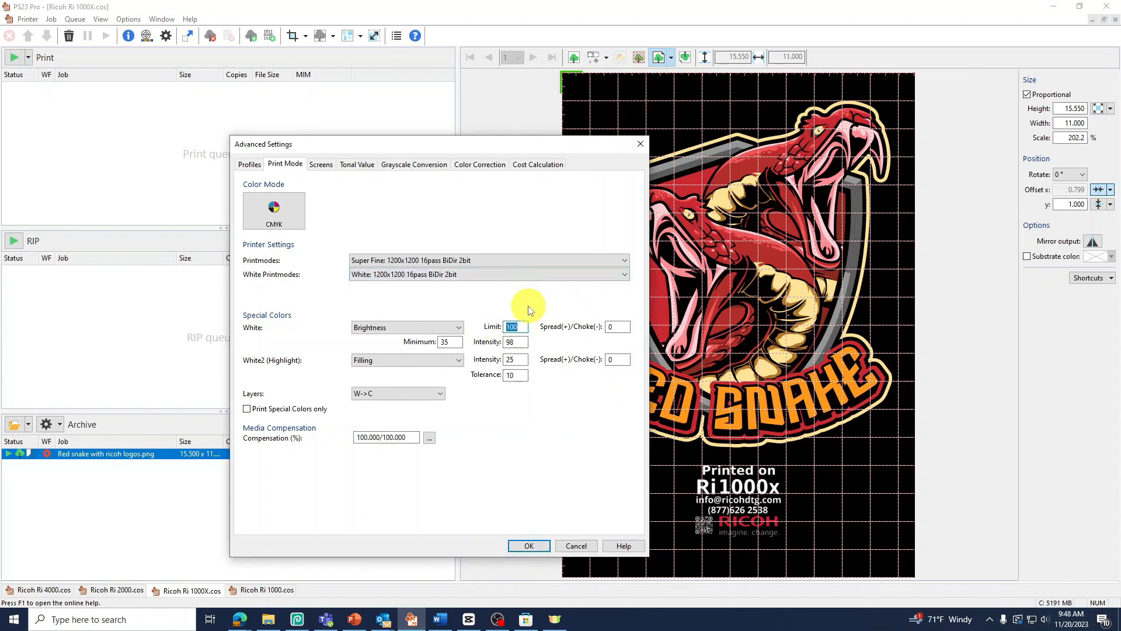
pyautogui.click(512, 343)
pyautogui.doubleClick(451, 342)
pyautogui.click(620, 327)
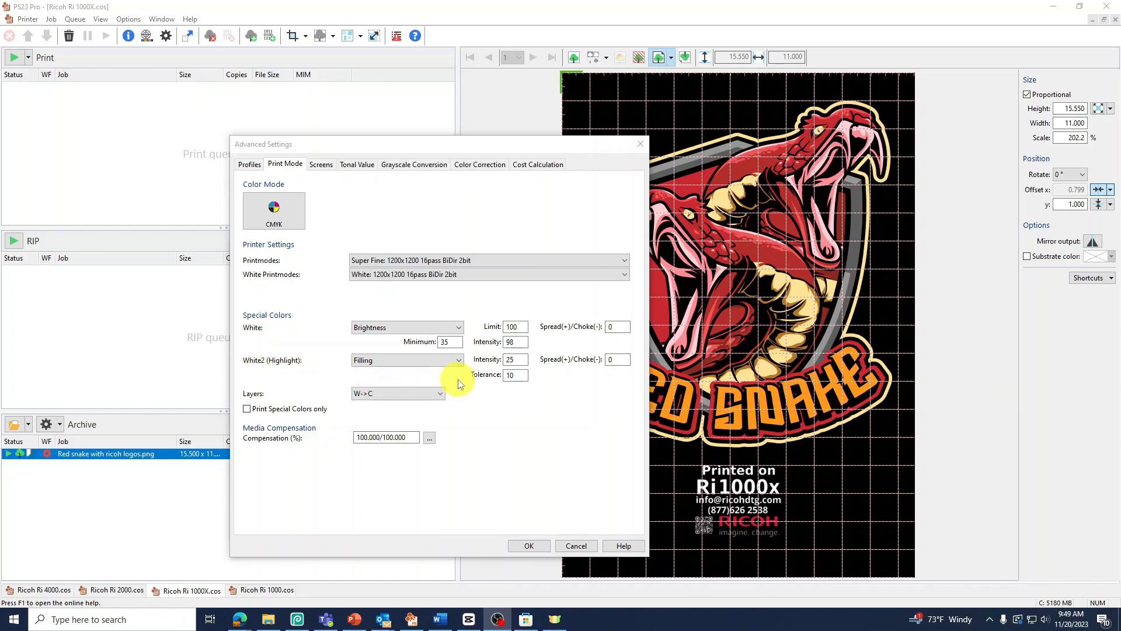
# Step: Switch White2 (Highlight) to Off and back to Filling to compare the options each one offers
pyautogui.click(456, 362)
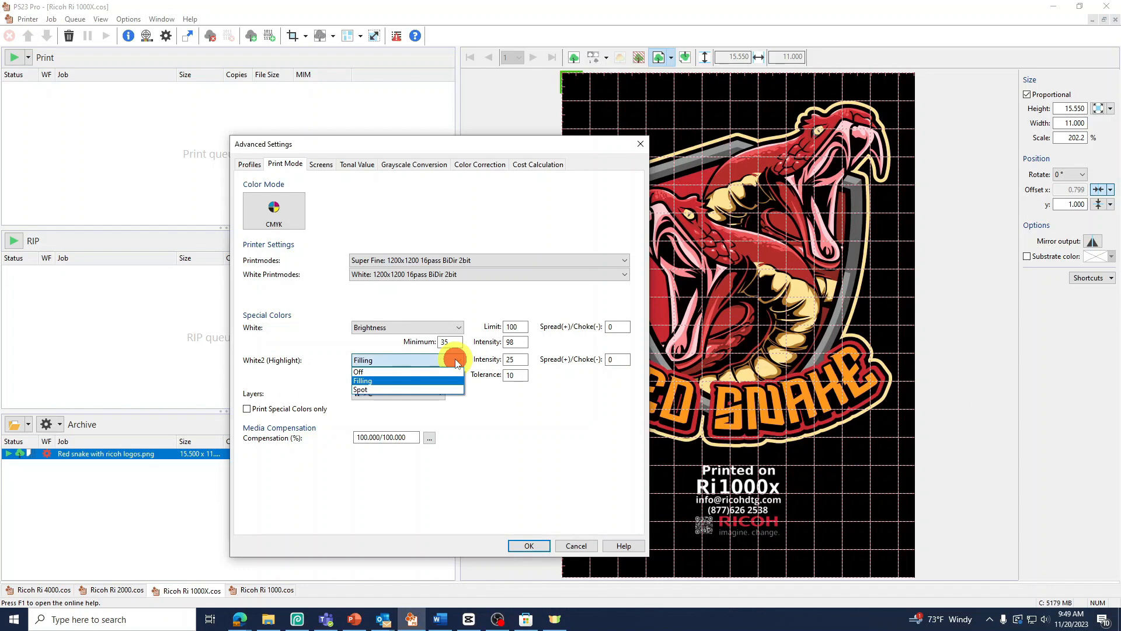
pyautogui.click(433, 380)
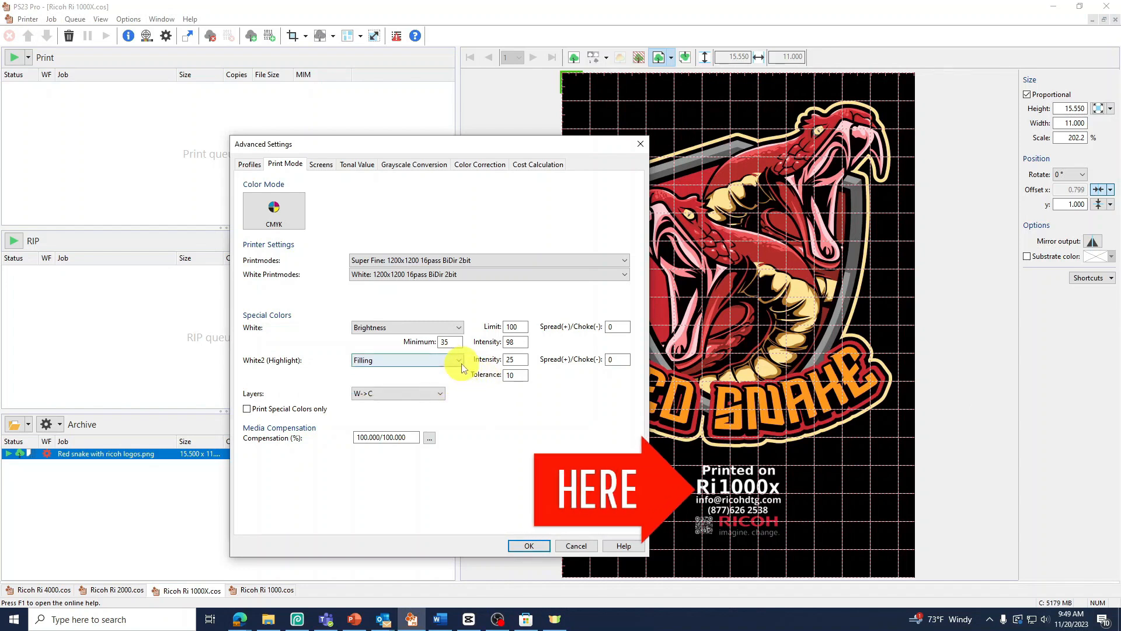
pyautogui.click(458, 361)
pyautogui.click(436, 372)
pyautogui.click(445, 360)
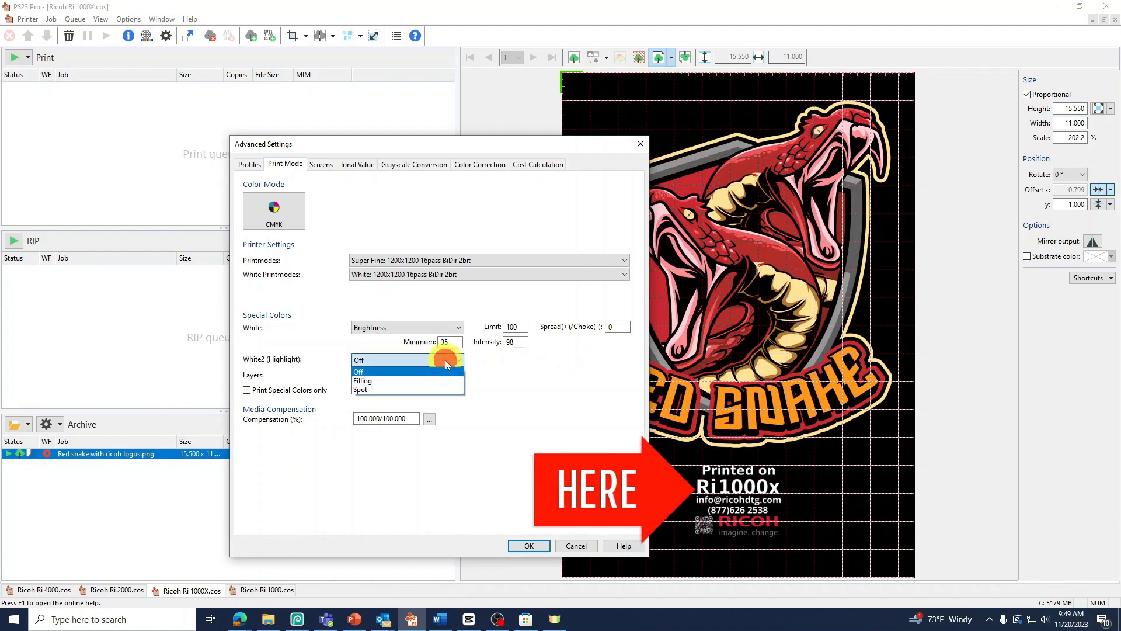
pyautogui.click(438, 380)
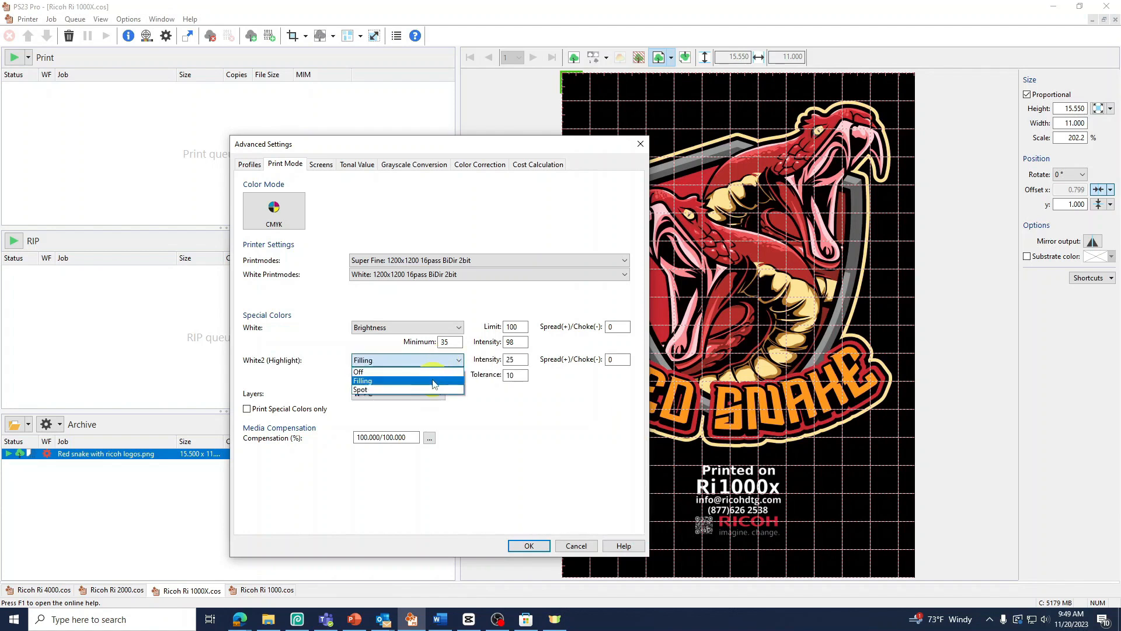
pyautogui.click(458, 360)
pyautogui.click(436, 370)
pyautogui.click(442, 360)
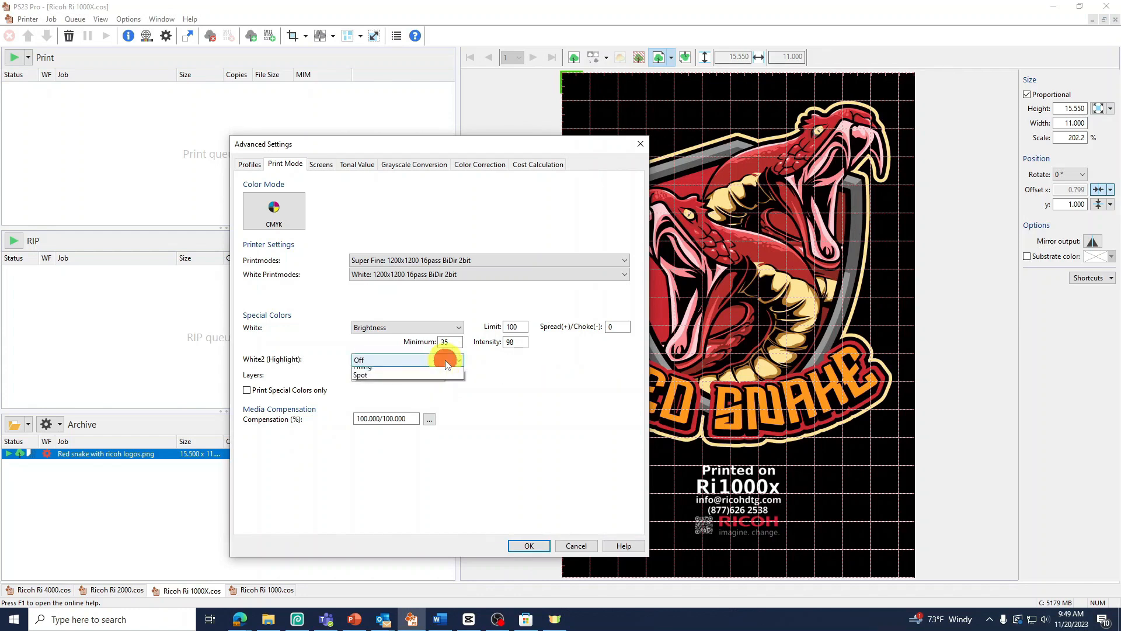
pyautogui.click(435, 381)
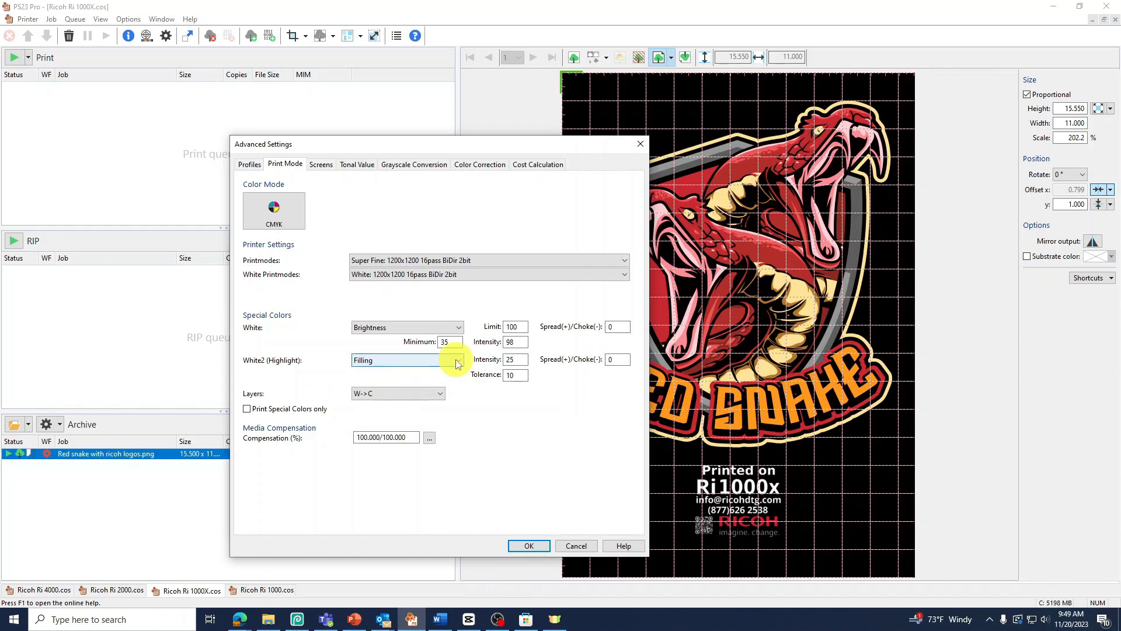
# Step: Review the White2 (Highlight) intensity, tolerance and spread/choke settings
pyautogui.doubleClick(520, 359)
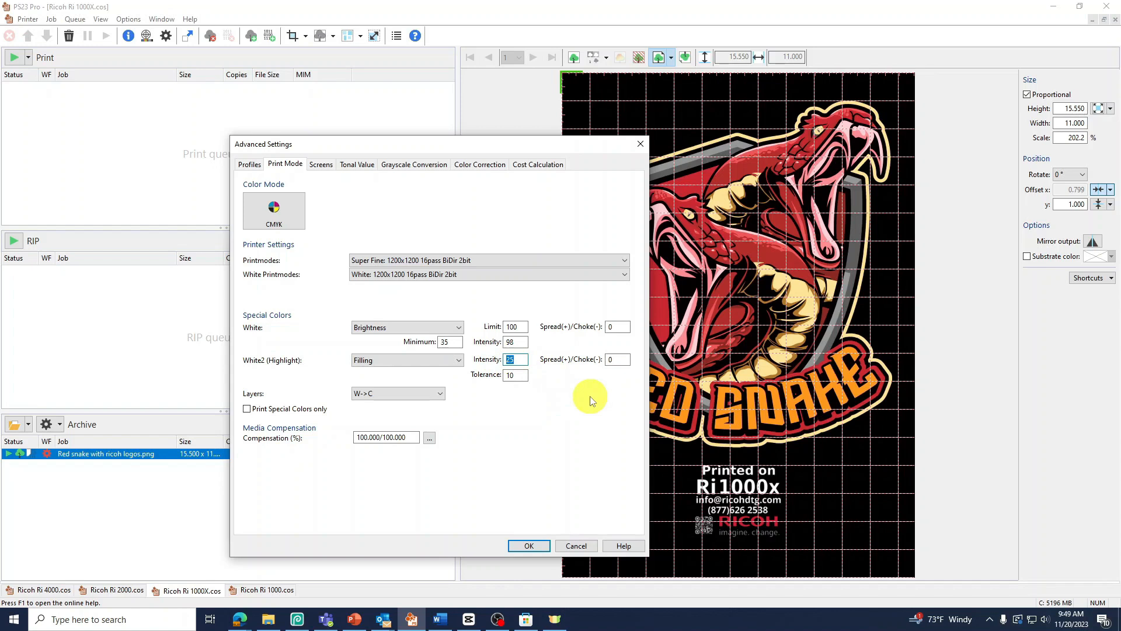
pyautogui.doubleClick(519, 375)
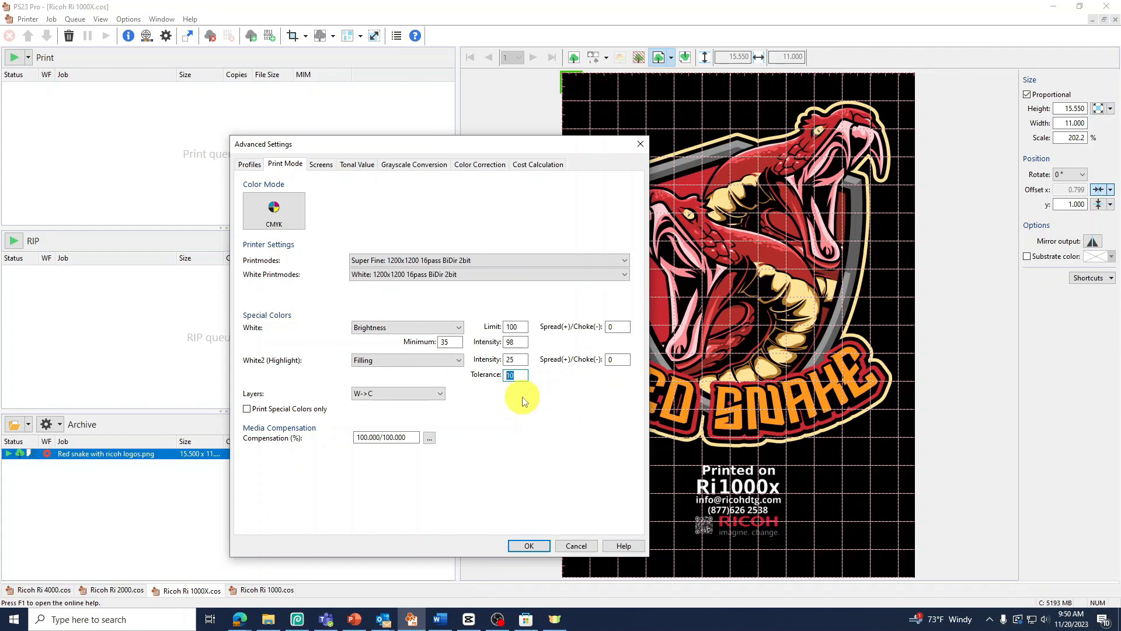
pyautogui.click(616, 359)
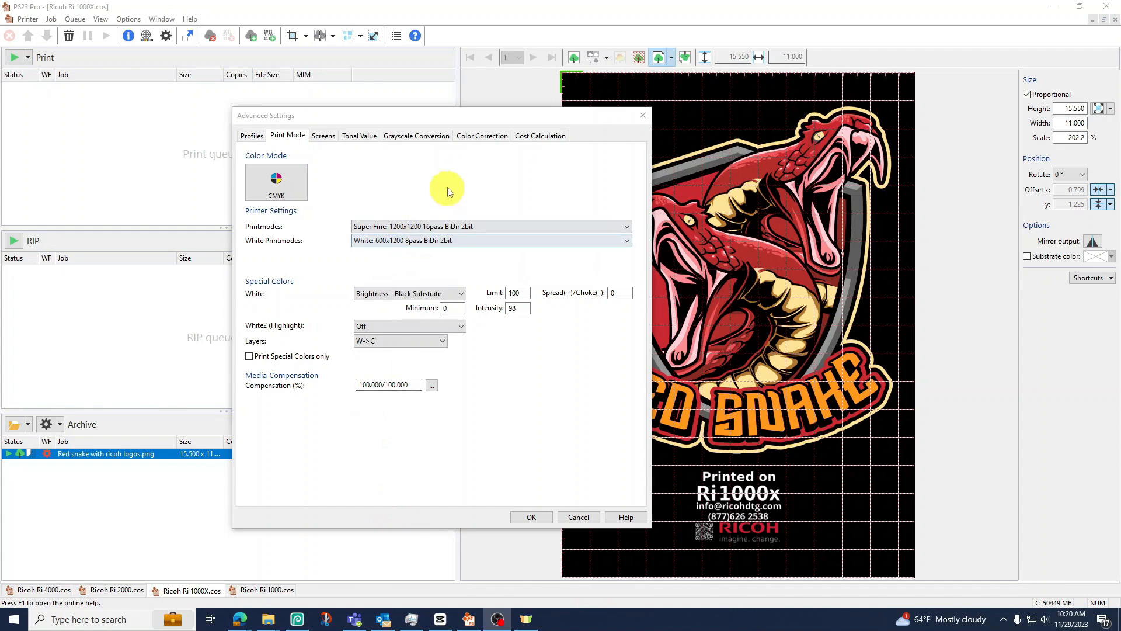
# Step: In the job's color correction settings, keep the global contrast at 40% and confirm the advanced settings
pyautogui.click(482, 137)
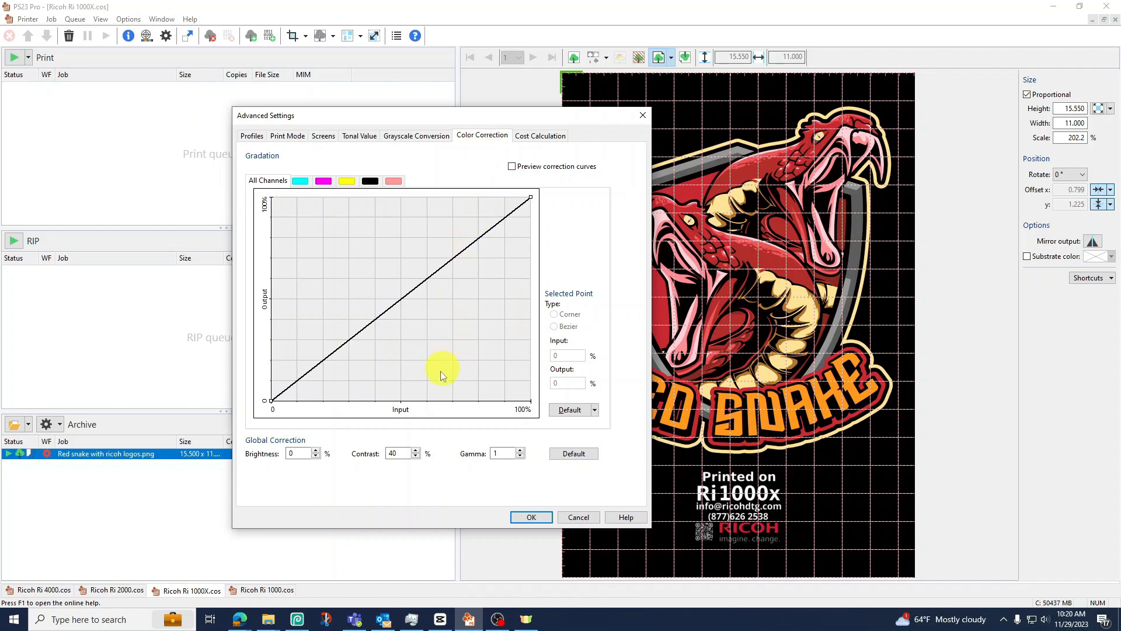
pyautogui.doubleClick(399, 454)
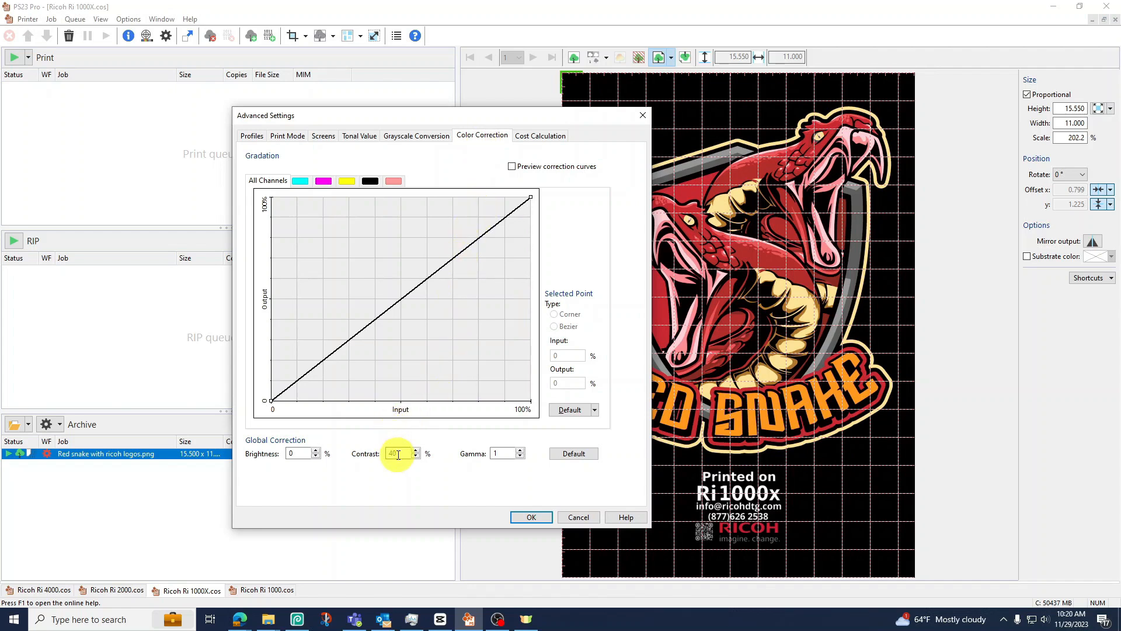
pyautogui.doubleClick(398, 453)
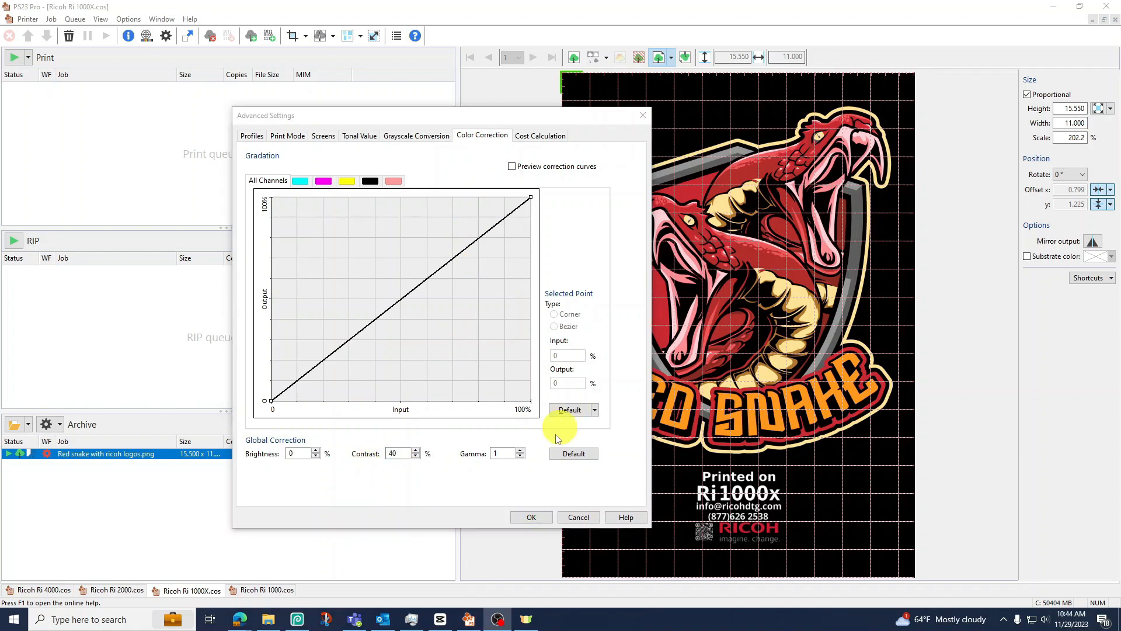
pyautogui.click(520, 516)
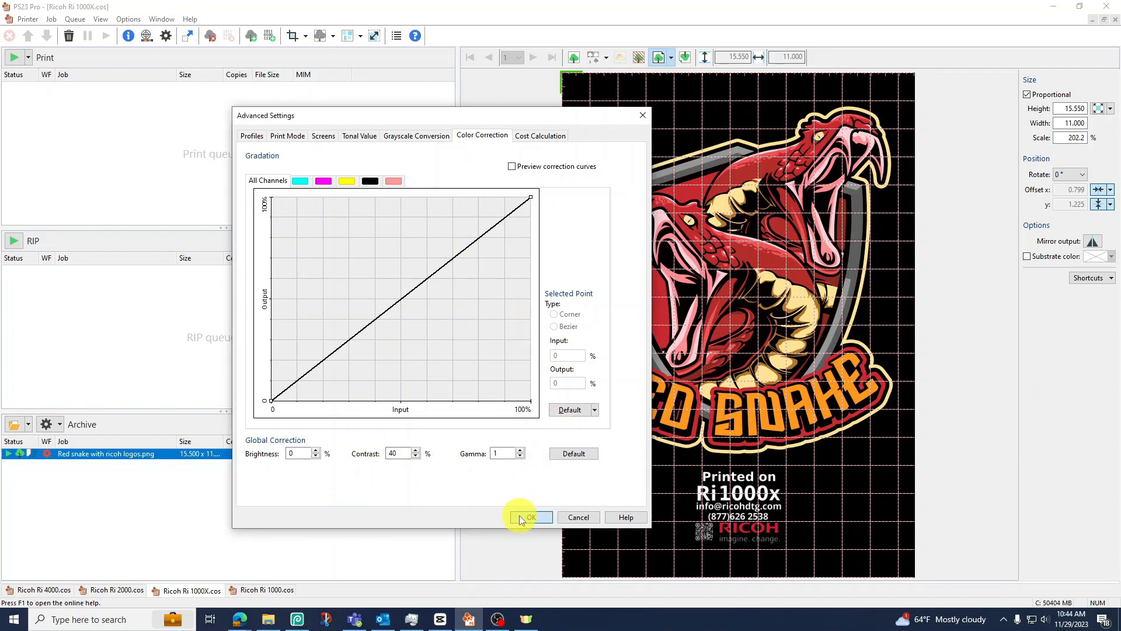
# Step: Bring up the available job commands for the archived "Red snake with ricoh logos.png"
pyautogui.click(383, 411)
pyautogui.rightClick(181, 454)
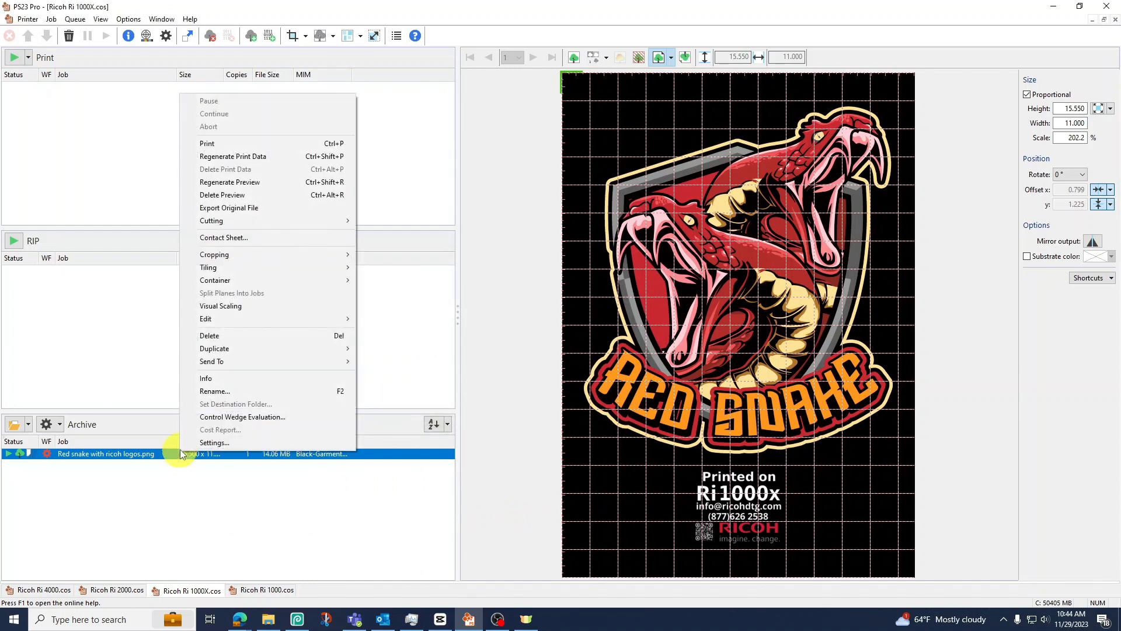